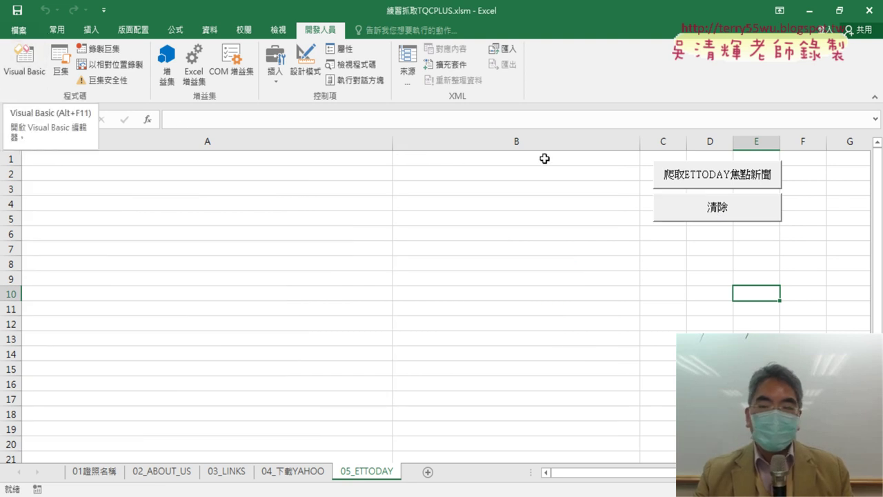
Step: Scrape ETtoday headline titles and links into the sheet, then open B2's Edit Hyperlink dialog
{"action": "left_click", "coordinate": [707, 177]}
{"action": "right_click", "coordinate": [510, 178]}
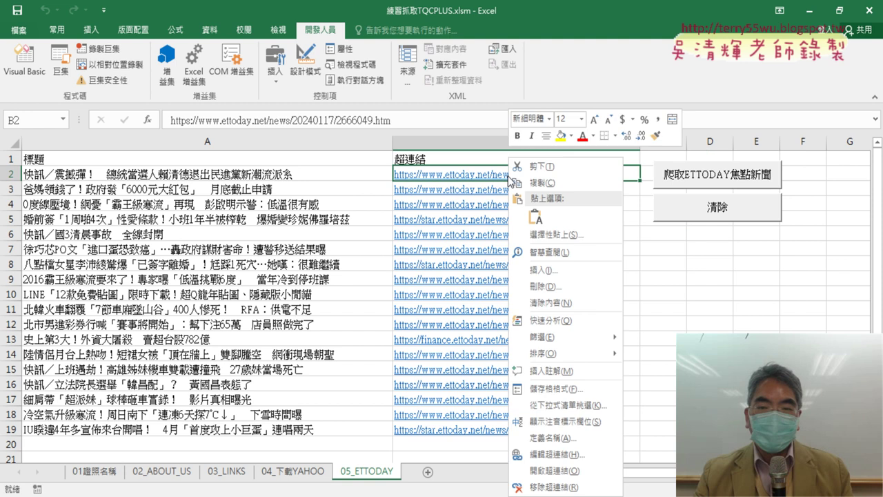
{"action": "left_click", "coordinate": [565, 458]}
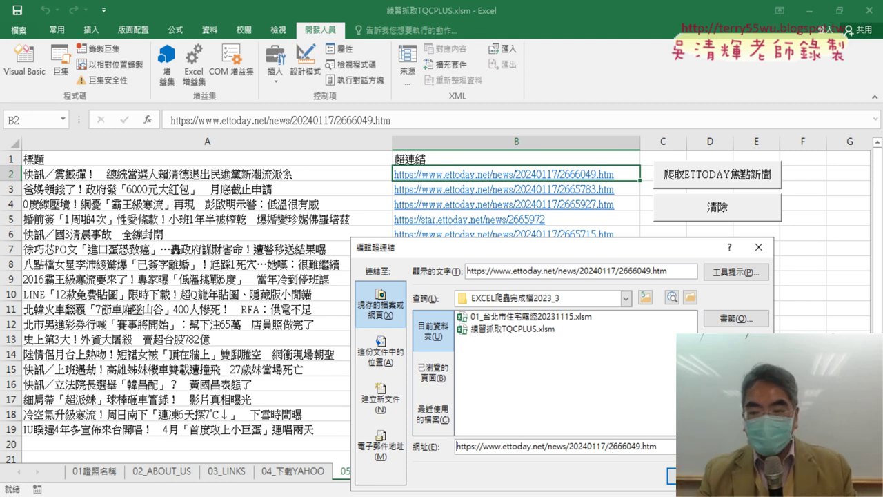
Step: Close the dialog, open Module2's macro code, and request F1 help on Hyperlinks
{"action": "key", "text": "Escape"}
{"action": "left_click", "coordinate": [24, 62]}
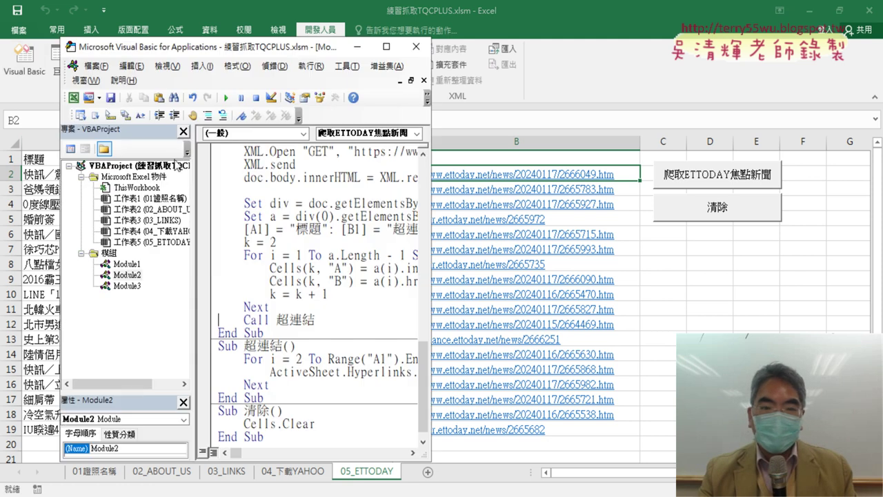
{"action": "left_click_drag", "start_coordinate": [436, 208], "coordinate": [743, 208]}
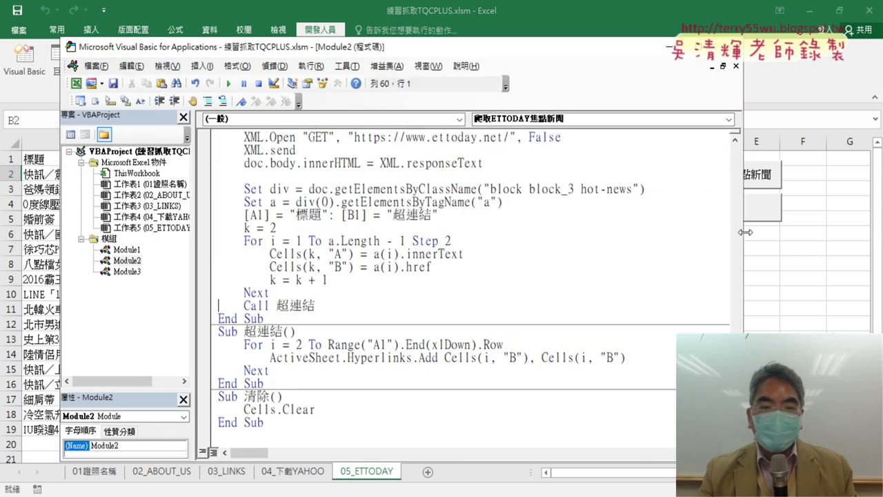
{"action": "scroll", "coordinate": [519, 254], "scroll_direction": "down", "scroll_amount": 2}
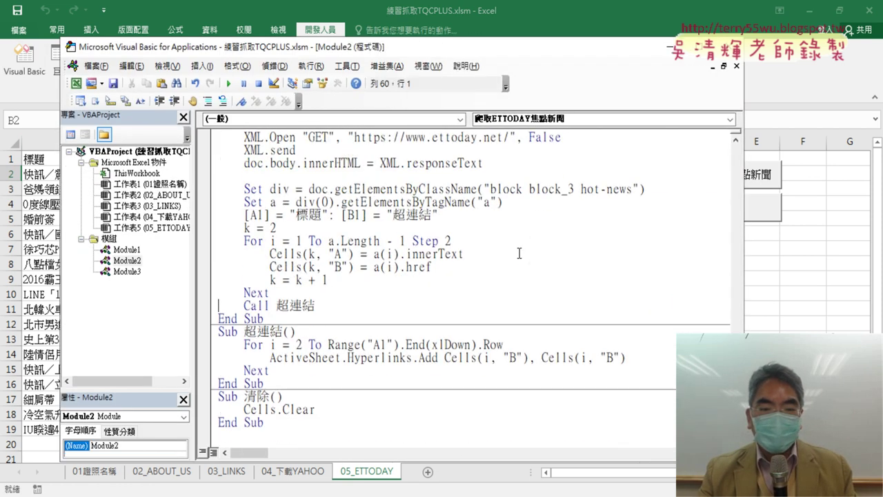
{"action": "left_click", "coordinate": [366, 358]}
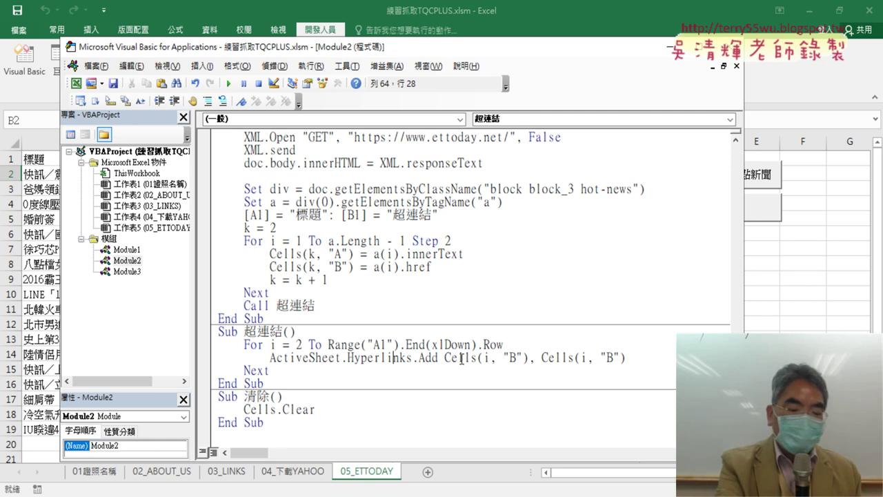
{"action": "key", "text": "F1"}
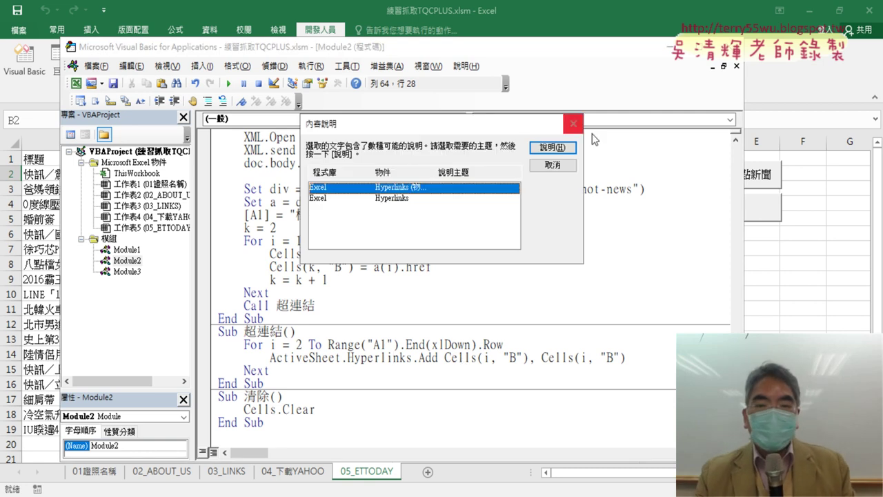
Step: Open the online Hyperlinks object reference and close the extra EXCEL VBA page
{"action": "left_click", "coordinate": [552, 147]}
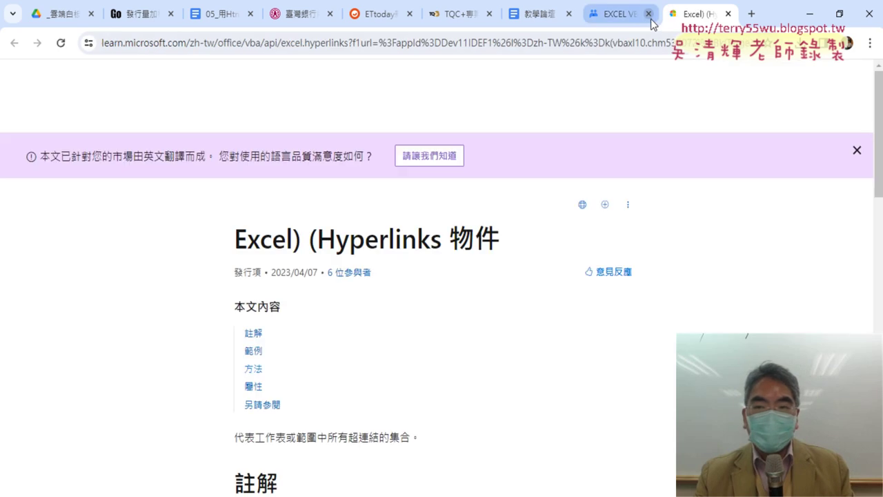
{"action": "left_click", "coordinate": [648, 14]}
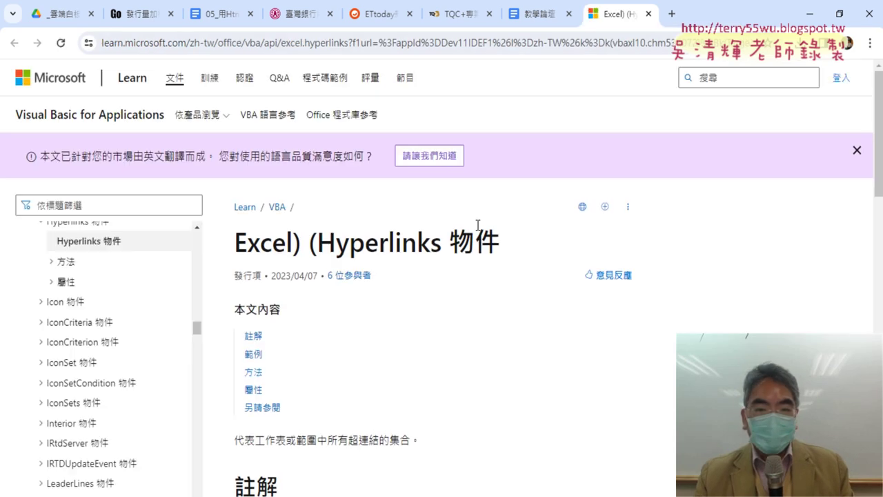
{"action": "scroll", "coordinate": [477, 225], "scroll_direction": "down", "scroll_amount": 2}
{"action": "scroll", "coordinate": [479, 173], "scroll_direction": "down", "scroll_amount": 2}
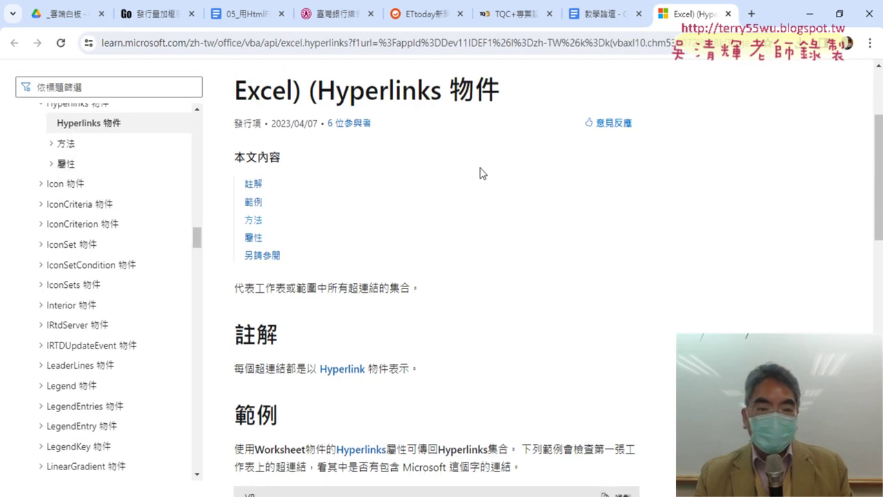
{"action": "scroll", "coordinate": [482, 173], "scroll_direction": "up", "scroll_amount": 1}
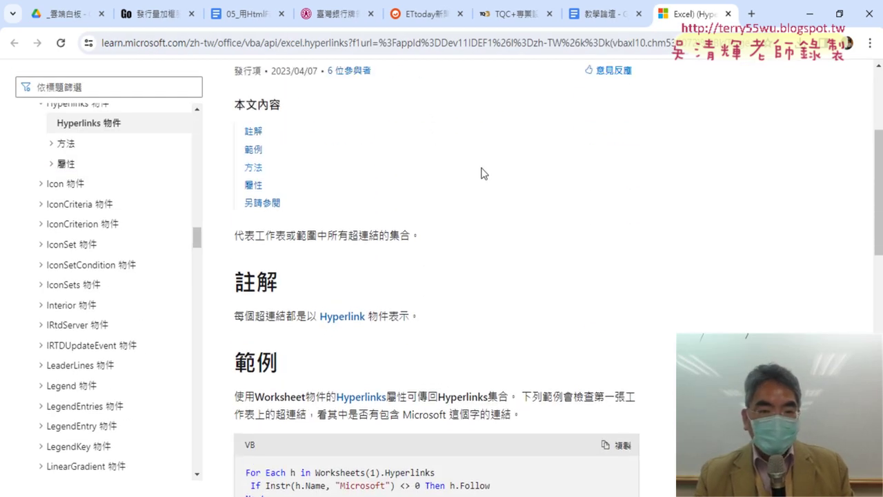
Step: Jump to the Methods section, follow the Add method, and briefly switch to Excel and back
{"action": "left_click", "coordinate": [259, 171]}
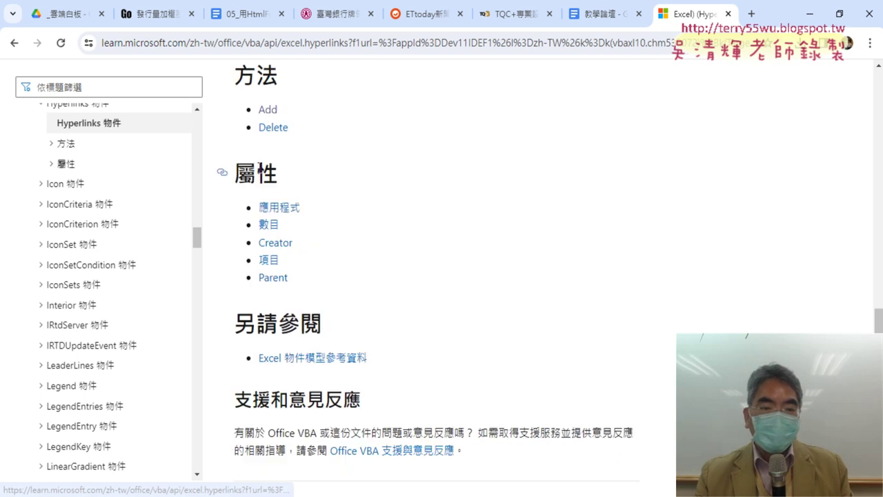
{"action": "left_click", "coordinate": [268, 111]}
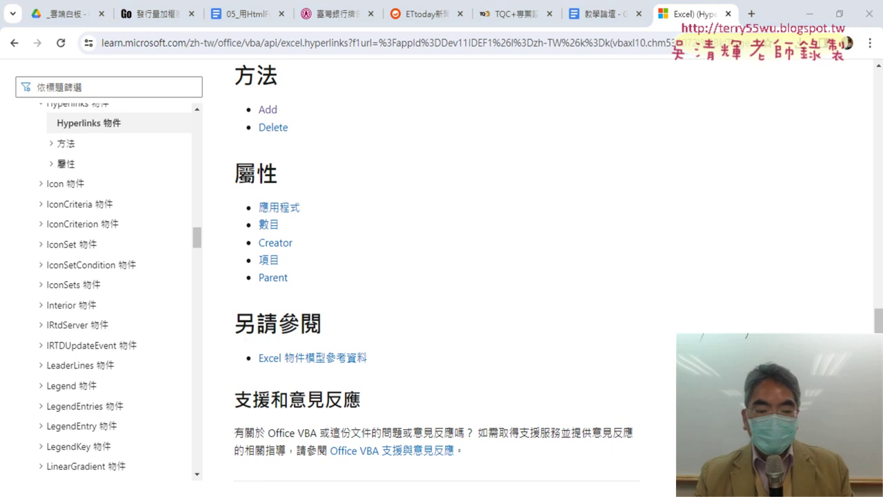
{"action": "key", "text": "alt+Tab"}
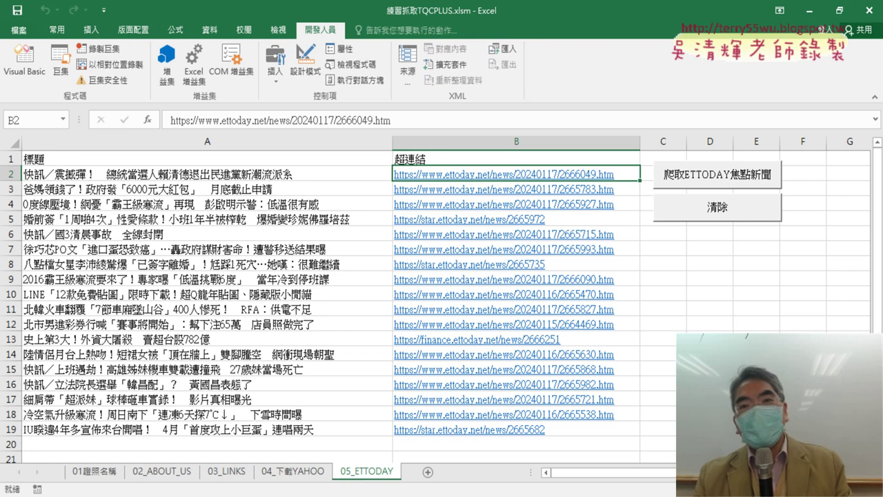
{"action": "key", "text": "alt+Tab"}
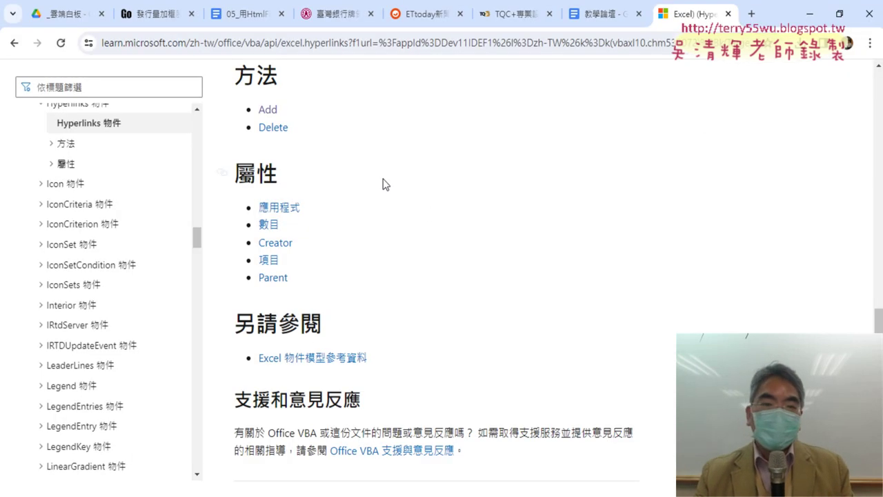
Step: Open the Hyperlinks.Delete page, highlight its title, and read through the syntax and remarks
{"action": "left_click", "coordinate": [279, 129]}
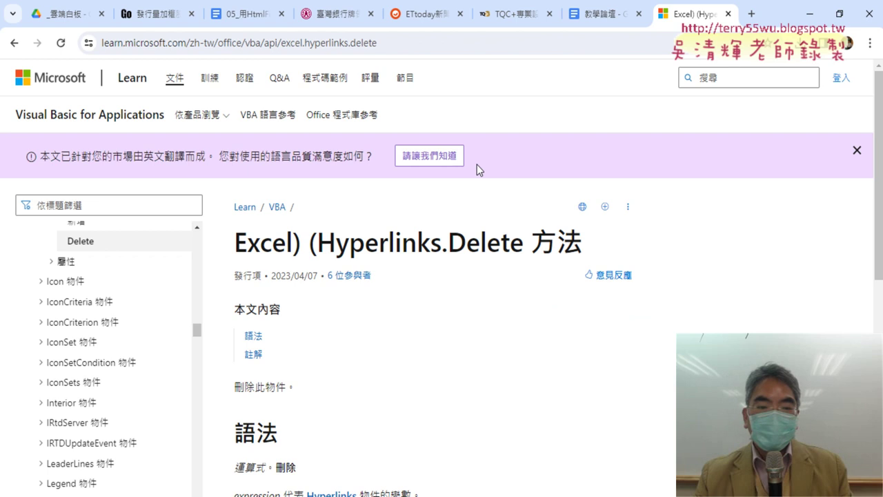
{"action": "scroll", "coordinate": [476, 164], "scroll_direction": "down", "scroll_amount": 2}
{"action": "scroll", "coordinate": [477, 164], "scroll_direction": "down", "scroll_amount": 2}
{"action": "scroll", "coordinate": [476, 164], "scroll_direction": "up", "scroll_amount": 2}
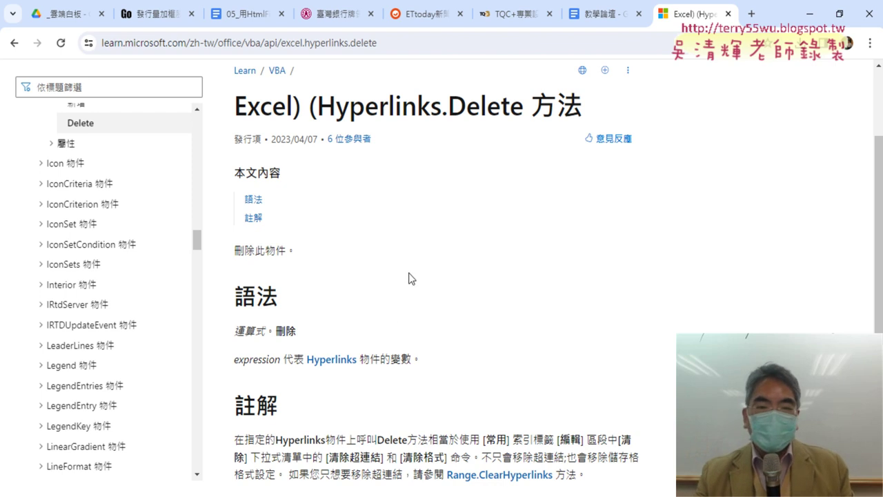
{"action": "left_click_drag", "start_coordinate": [321, 103], "coordinate": [526, 113]}
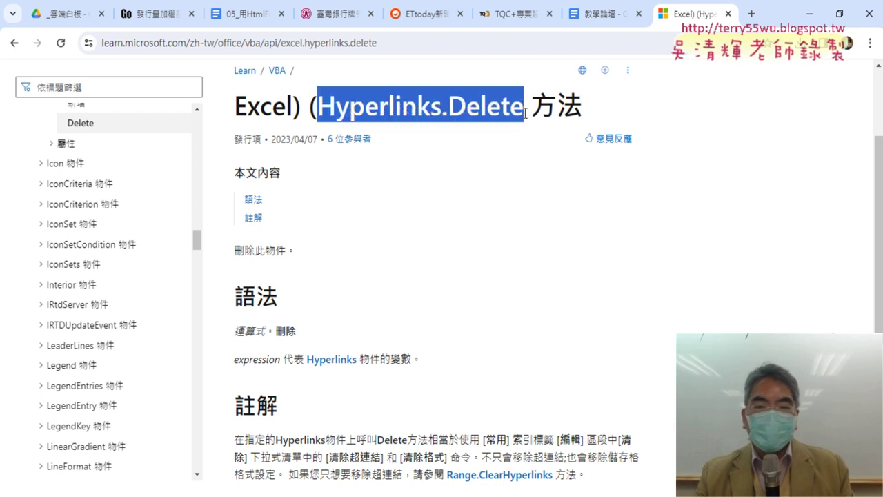
{"action": "scroll", "coordinate": [513, 210], "scroll_direction": "down", "scroll_amount": 4}
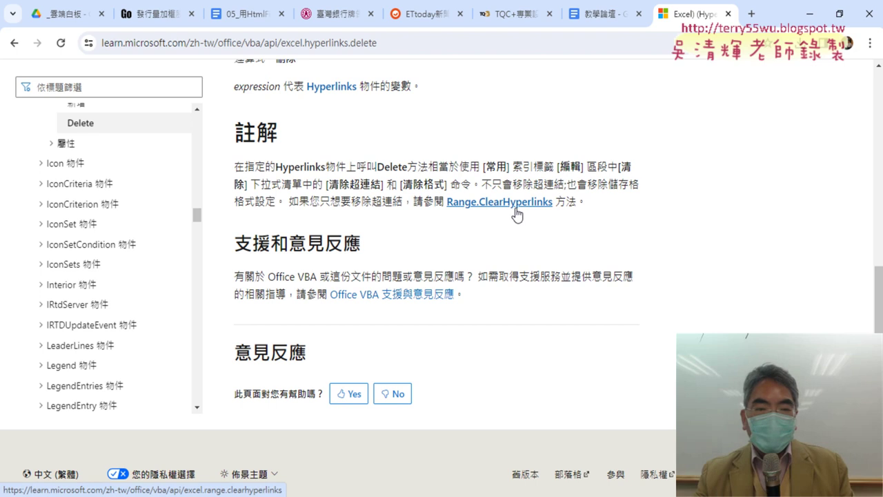
{"action": "scroll", "coordinate": [516, 214], "scroll_direction": "up", "scroll_amount": 3}
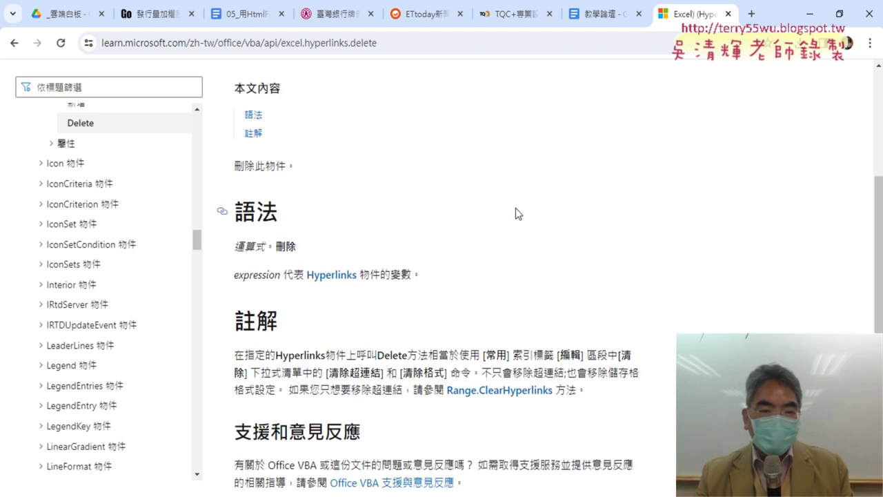
{"action": "scroll", "coordinate": [516, 214], "scroll_direction": "up", "scroll_amount": 1}
{"action": "scroll", "coordinate": [515, 214], "scroll_direction": "down", "scroll_amount": 1}
{"action": "scroll", "coordinate": [515, 213], "scroll_direction": "down", "scroll_amount": 1}
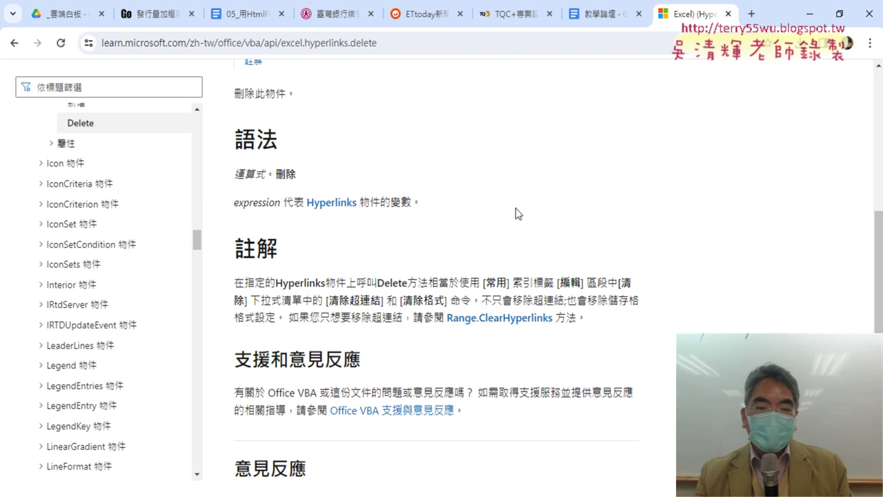
{"action": "scroll", "coordinate": [515, 208], "scroll_direction": "down", "scroll_amount": 2}
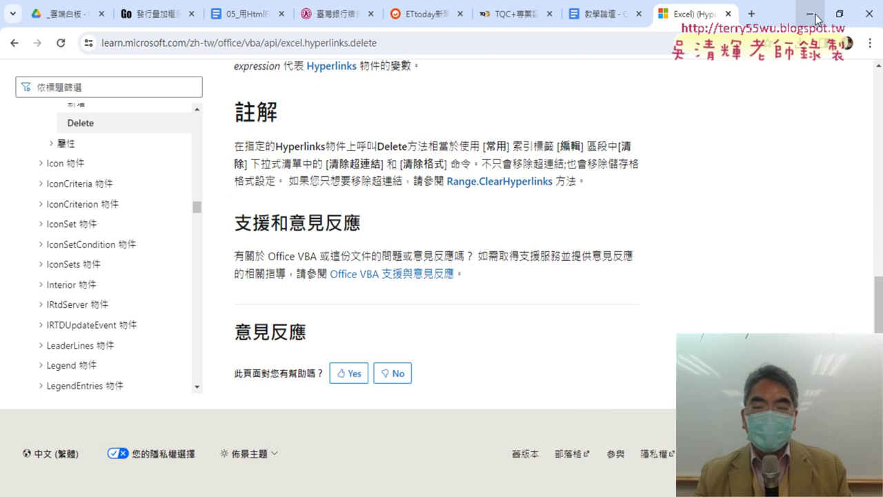
Step: Minimize Chrome, resize the VBA editor and its panes, then return to the 05_ETTODAY sheet
{"action": "left_click", "coordinate": [813, 19]}
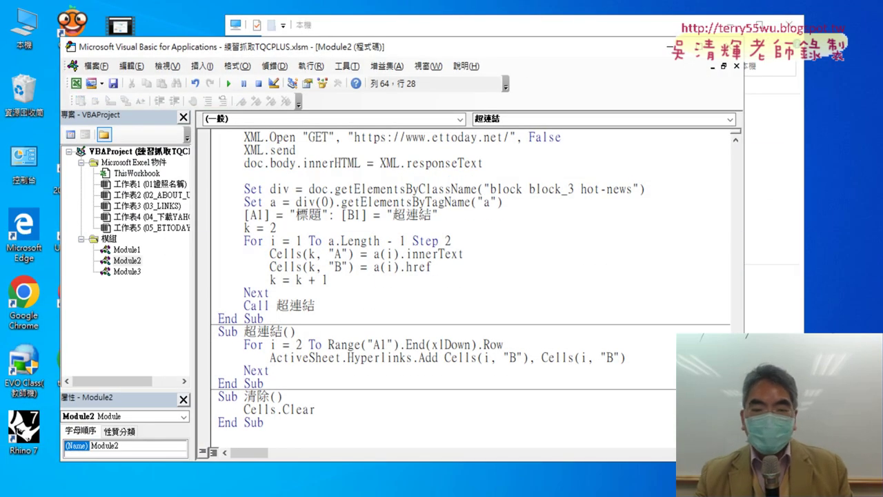
{"action": "key", "text": "alt+F11"}
{"action": "left_click", "coordinate": [25, 60]}
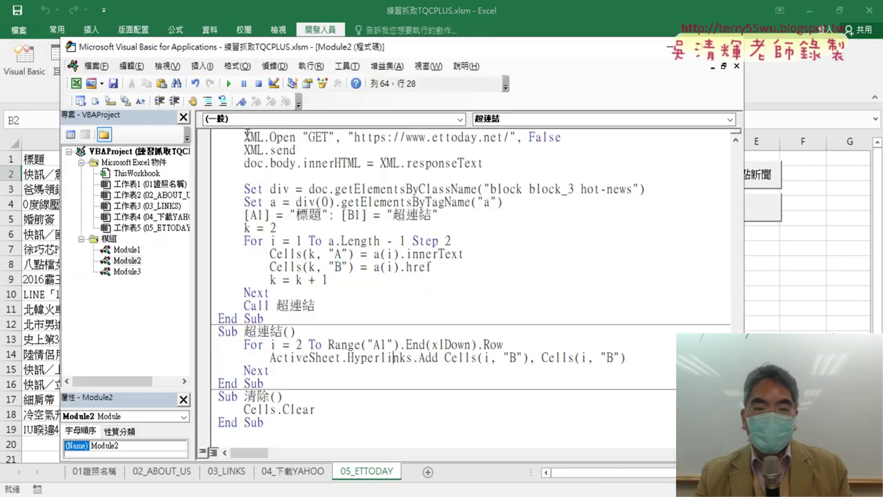
{"action": "left_click_drag", "start_coordinate": [747, 294], "coordinate": [455, 293]}
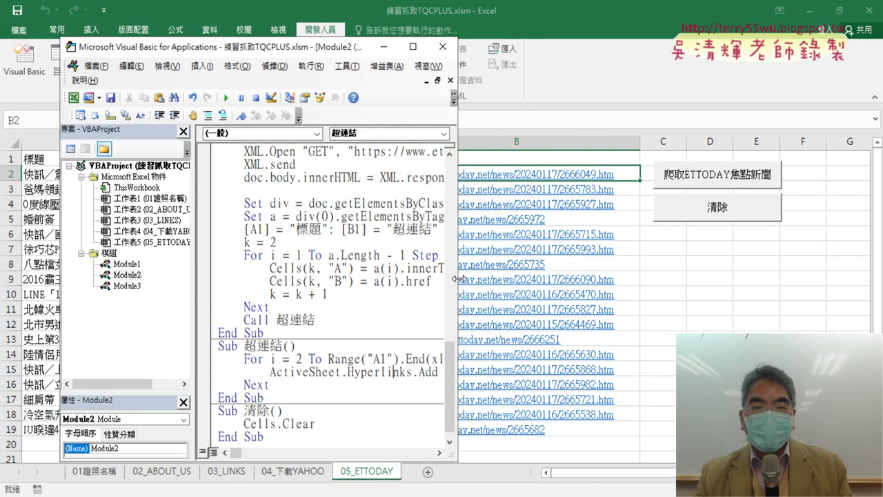
{"action": "left_click_drag", "start_coordinate": [199, 236], "coordinate": [131, 236]}
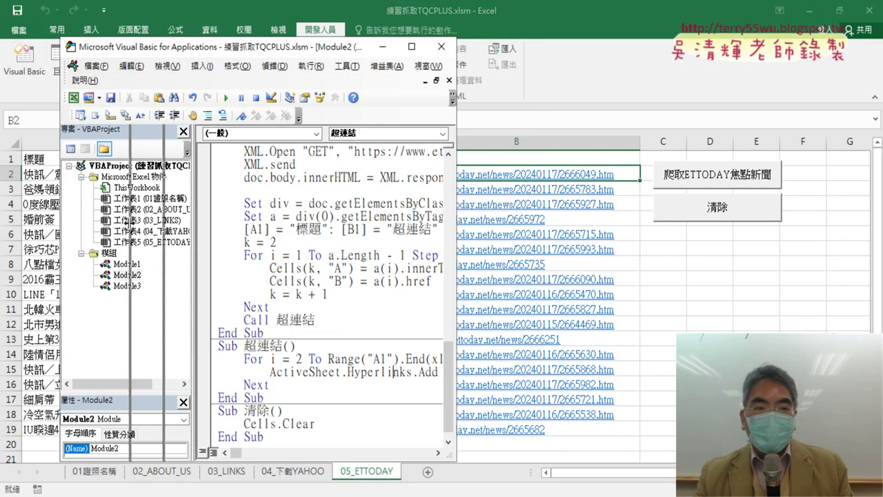
{"action": "left_click", "coordinate": [170, 66]}
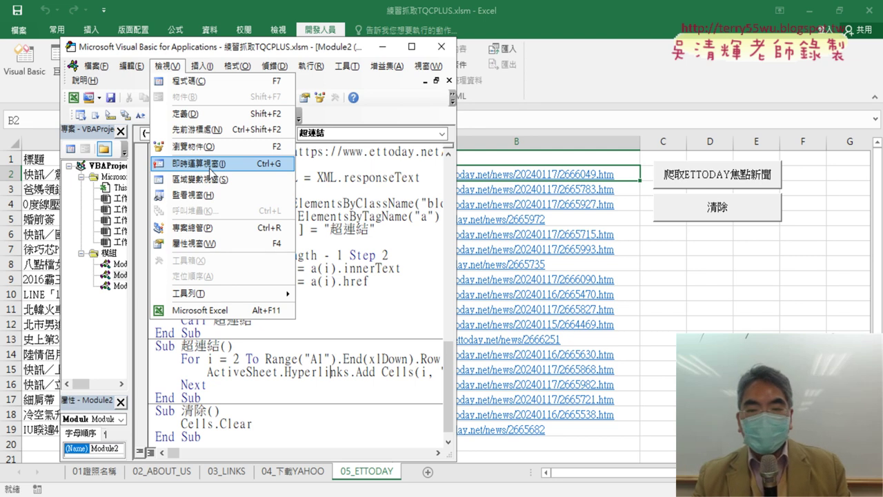
{"action": "left_click", "coordinate": [817, 315]}
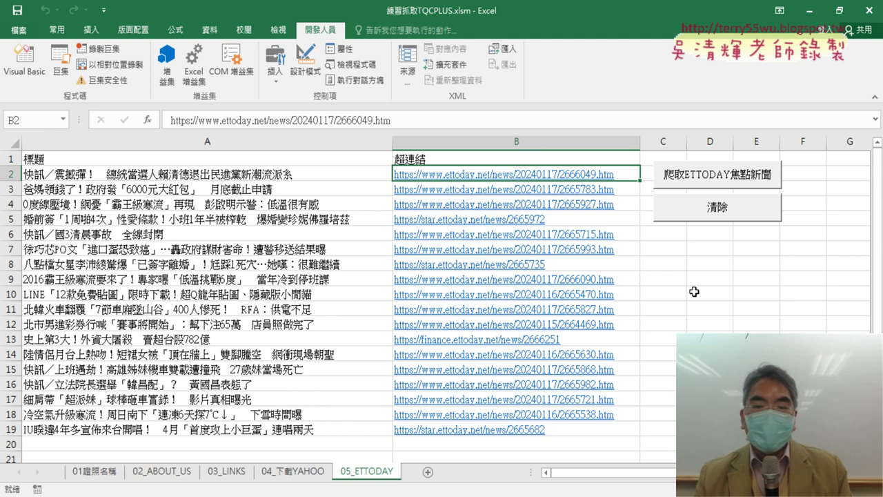
Step: Start recording a new macro named 刪除超連結
{"action": "left_click", "coordinate": [109, 56]}
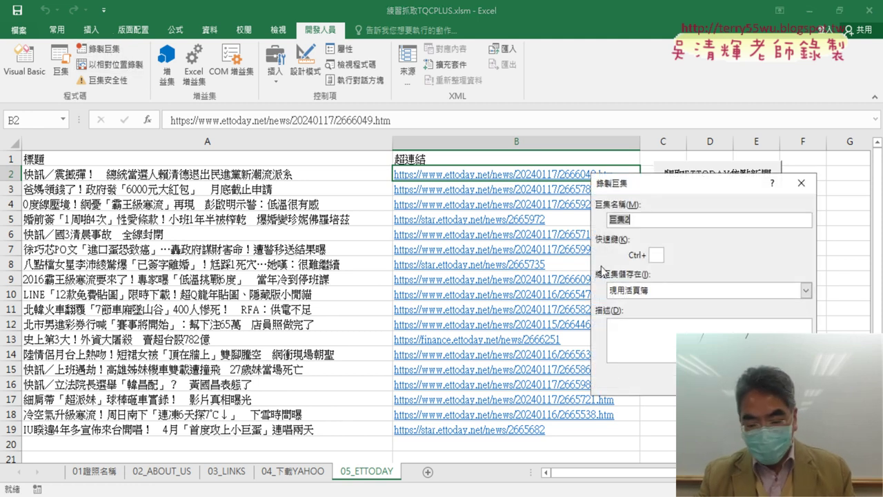
{"action": "type", "text": "ㄕㄢ"}
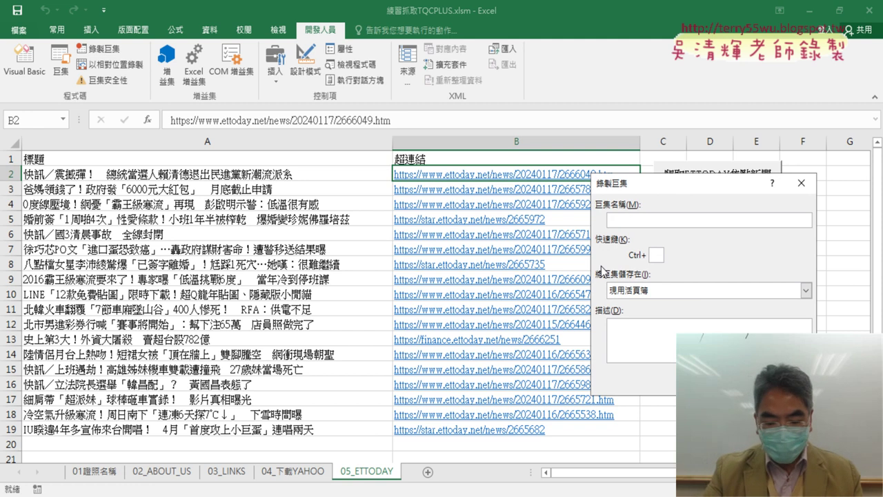
{"action": "type", "text": "刪除"}
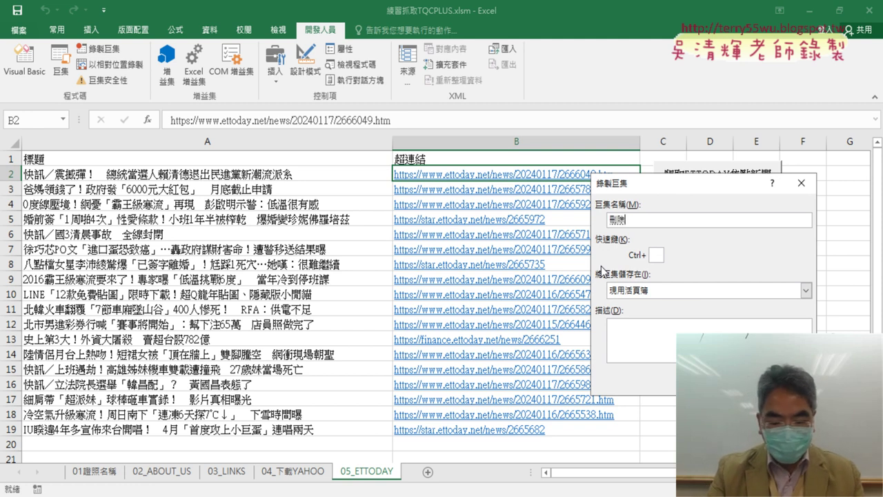
{"action": "type", "text": "超連結"}
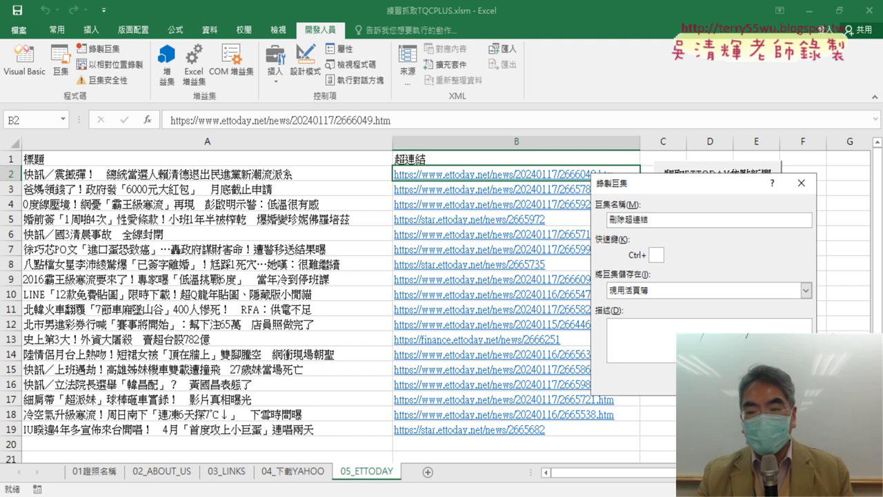
{"action": "key", "text": "Return"}
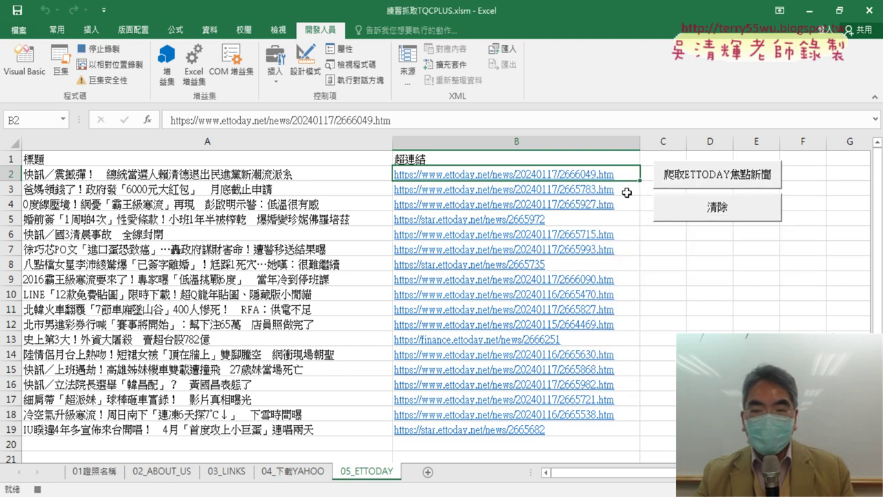
Step: Remove B2's hyperlink, stop recording, and select 刪除超連結 in the Macros list
{"action": "right_click", "coordinate": [620, 174]}
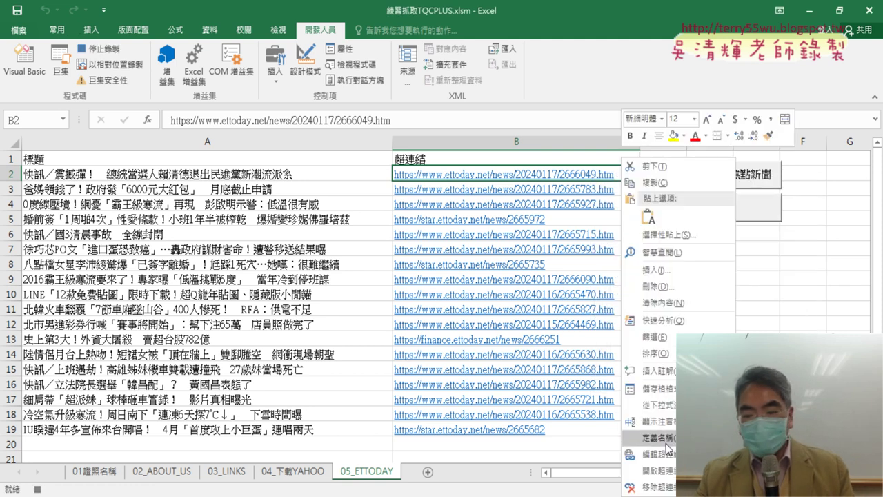
{"action": "left_click", "coordinate": [668, 488]}
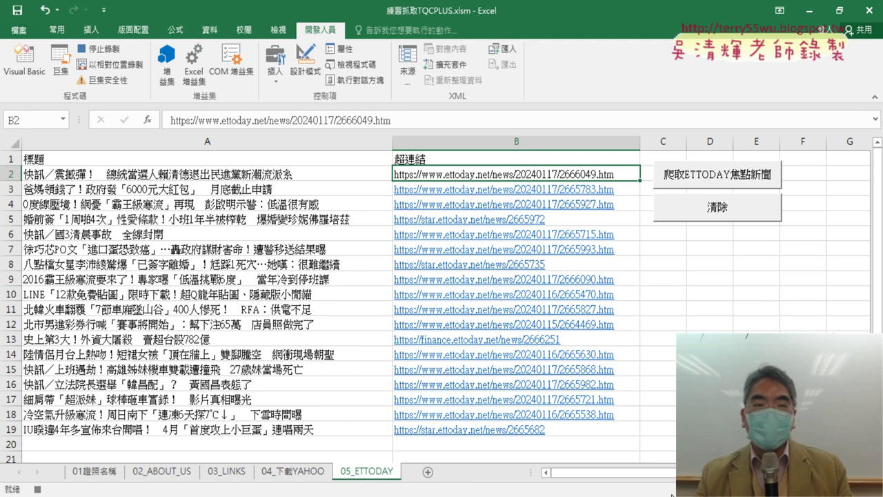
{"action": "left_click", "coordinate": [97, 49]}
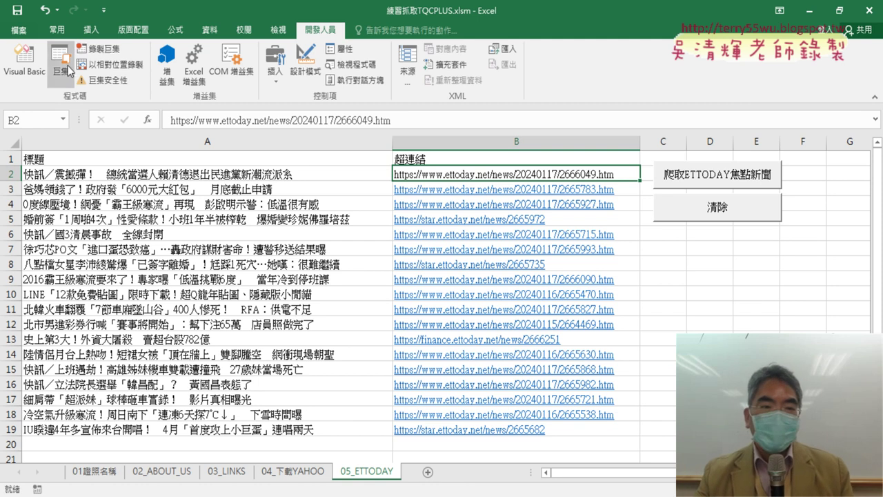
{"action": "left_click", "coordinate": [60, 61]}
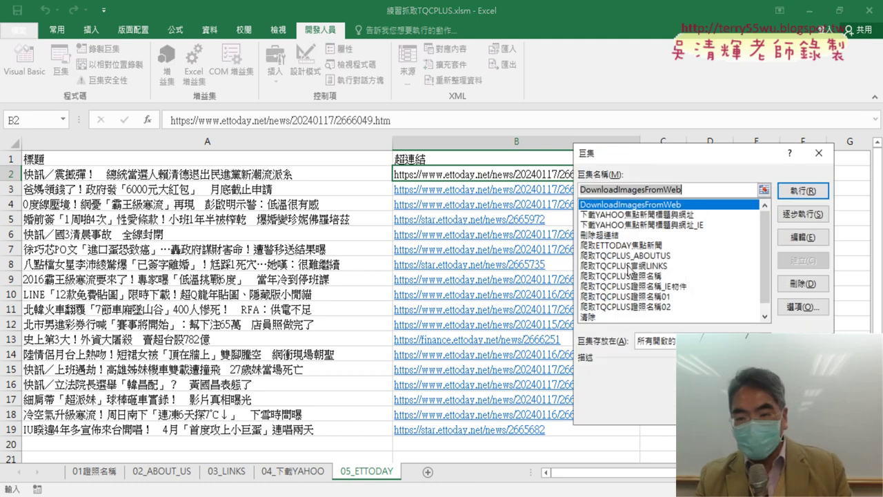
{"action": "left_click", "coordinate": [622, 236]}
Step: Open 刪除超連結 in Module3 and delete its comment lines, keeping Selection.Hyperlinks.Delete
{"action": "left_click", "coordinate": [802, 237]}
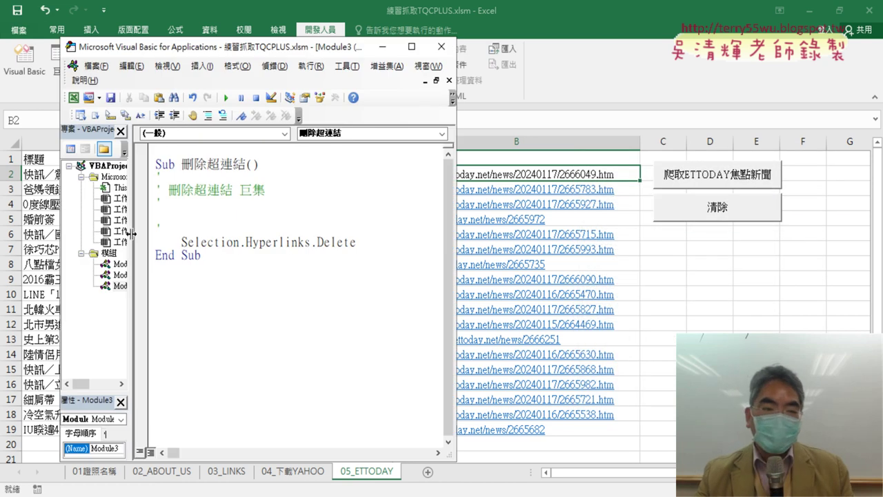
{"action": "left_click_drag", "start_coordinate": [131, 233], "coordinate": [204, 233]}
{"action": "left_click", "coordinate": [126, 286]}
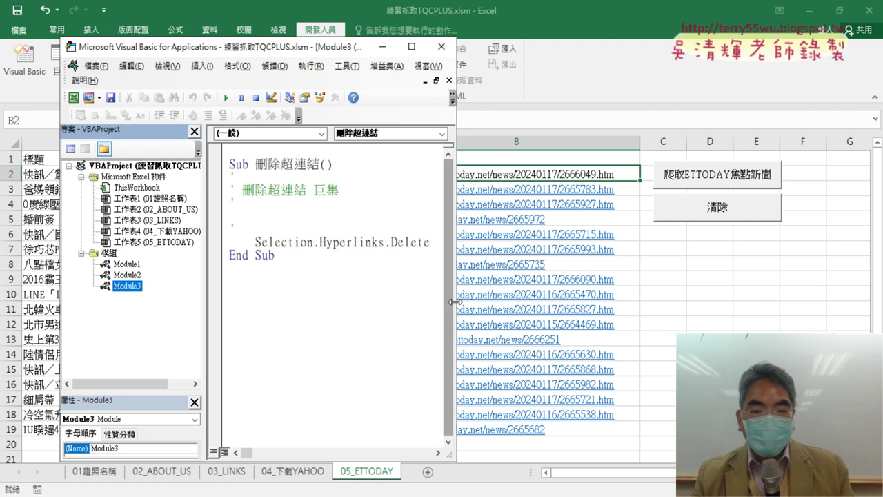
{"action": "left_click_drag", "start_coordinate": [455, 304], "coordinate": [592, 307]}
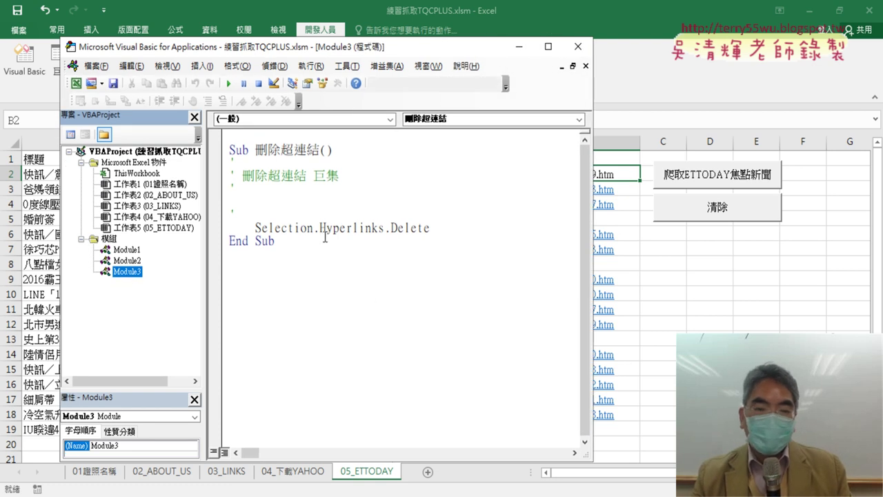
{"action": "left_click_drag", "start_coordinate": [316, 229], "coordinate": [257, 228]}
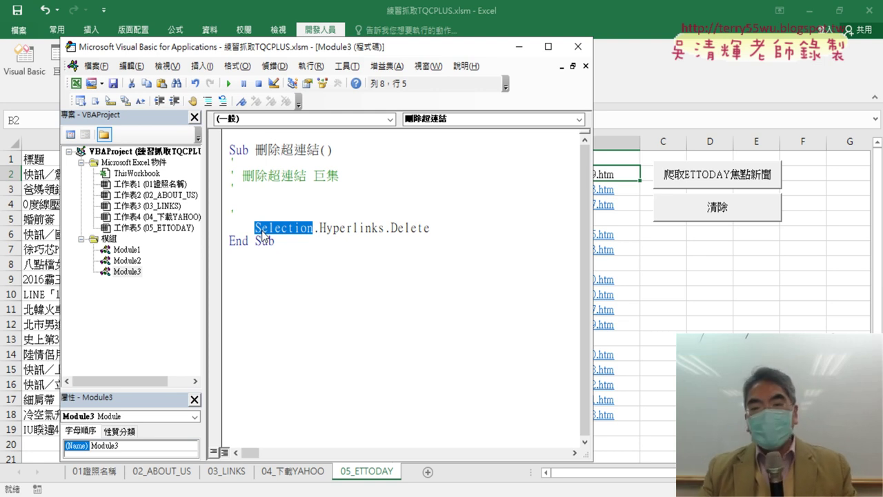
{"action": "left_click_drag", "start_coordinate": [235, 207], "coordinate": [211, 163]}
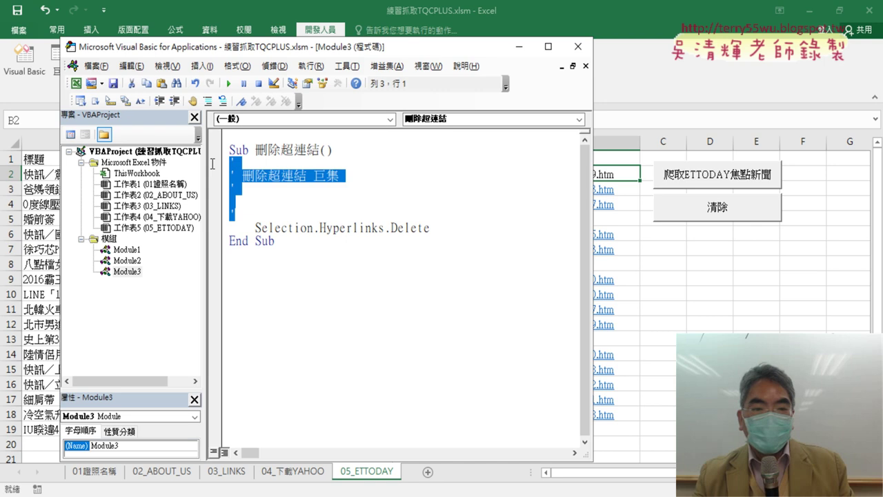
{"action": "key", "text": "Delete"}
{"action": "key", "text": "Delete"}
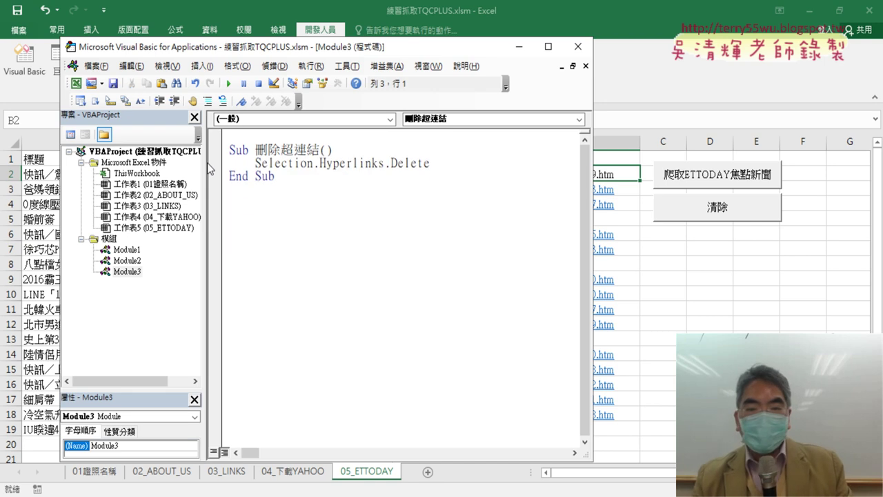
{"action": "left_click_drag", "start_coordinate": [591, 214], "coordinate": [437, 214]}
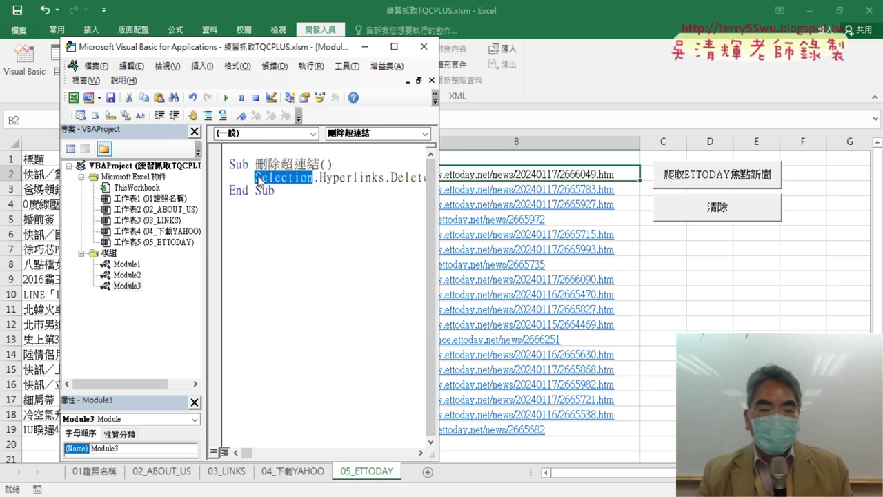
Step: Replace Selection with Cells(3, "B") so the macro deletes B3's hyperlink
{"action": "left_click_drag", "start_coordinate": [256, 178], "coordinate": [260, 179]}
{"action": "double_click", "coordinate": [261, 178]}
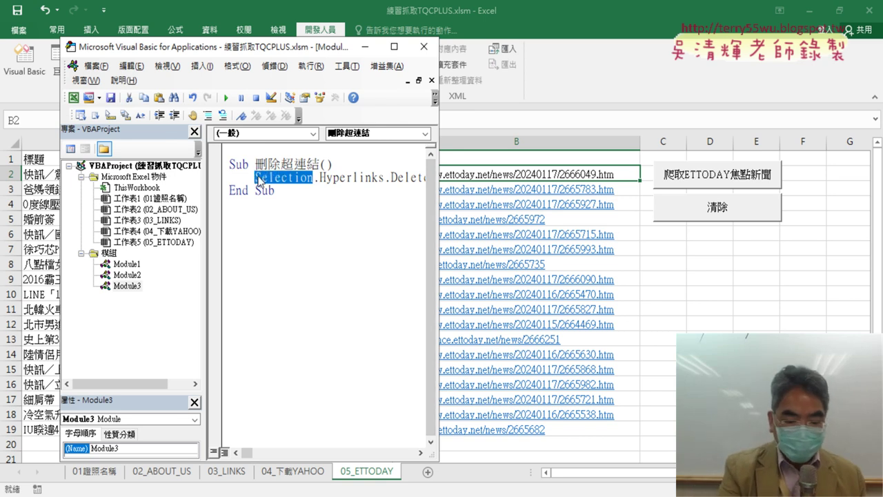
{"action": "type", "text": "cee"}
{"action": "key", "text": "BackSpace"}
{"action": "type", "text": "l"}
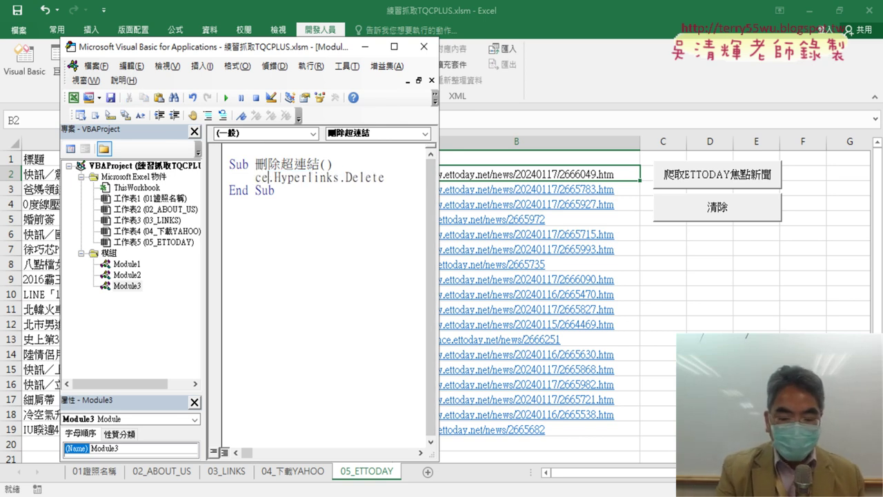
{"action": "type", "text": "ls"}
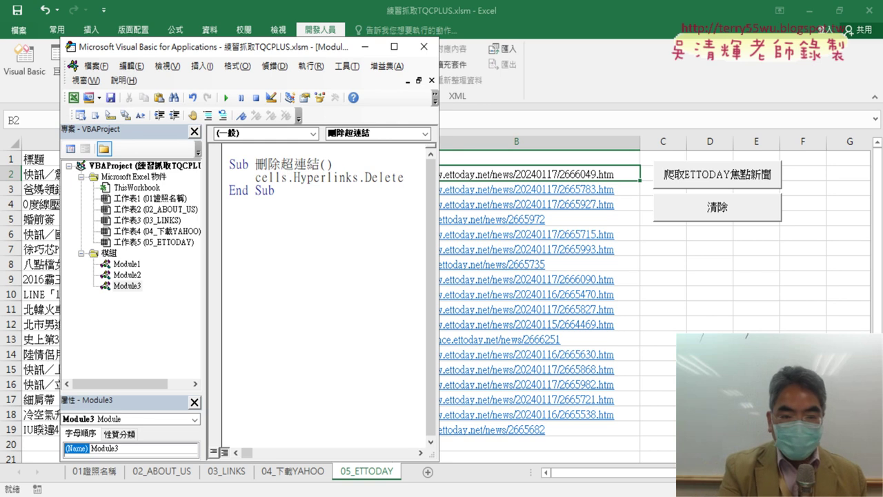
{"action": "type", "text": "()"}
{"action": "key", "text": "Left"}
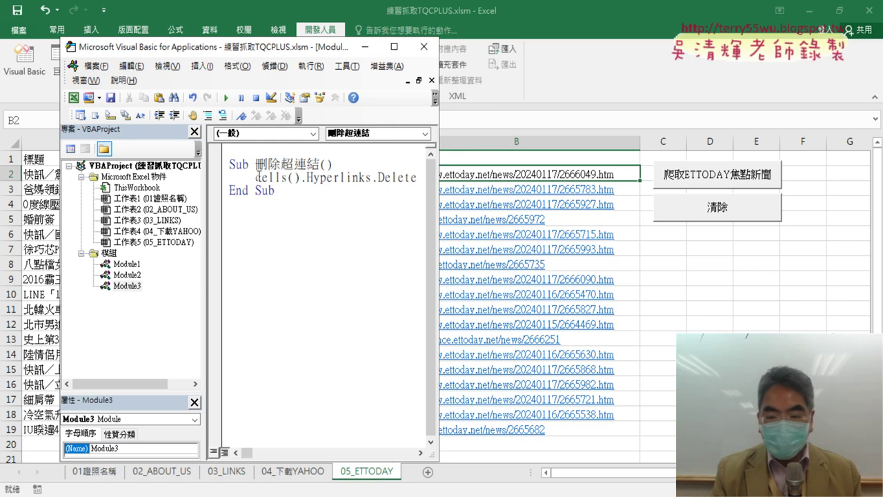
{"action": "type", "text": "3,"}
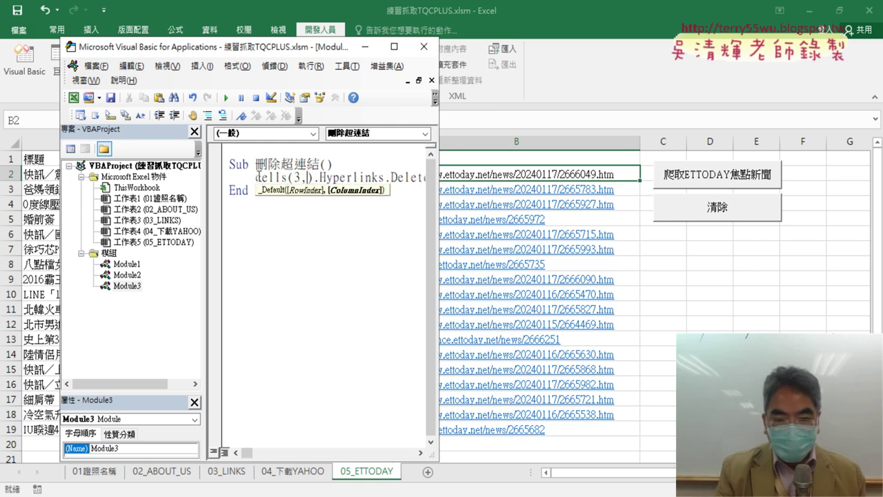
{"action": "type", "text": "\"B"}
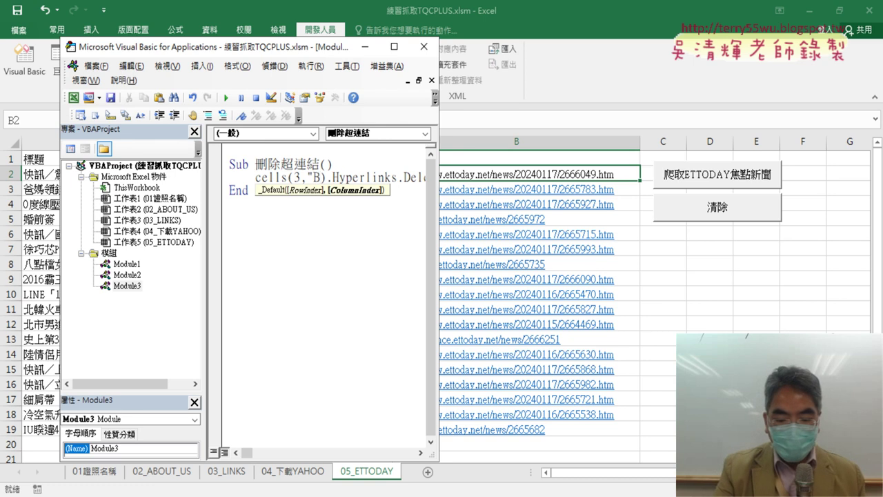
{"action": "type", "text": "\""}
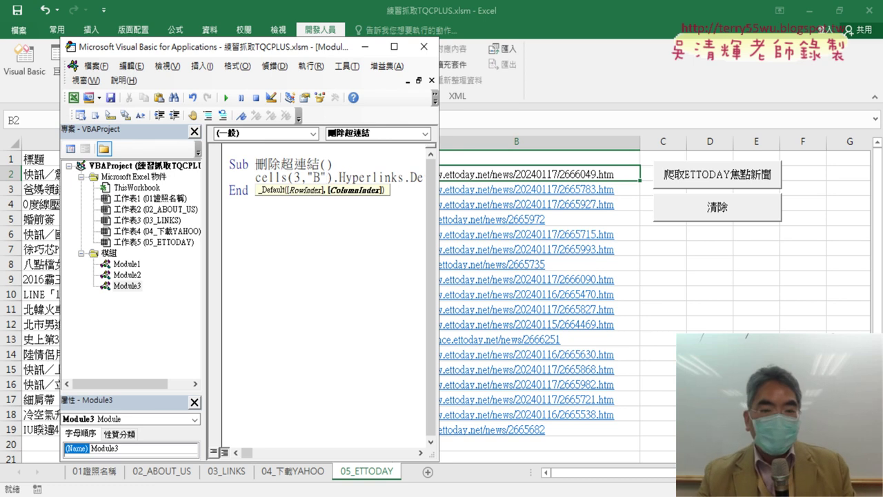
{"action": "left_click_drag", "start_coordinate": [439, 293], "coordinate": [402, 293]}
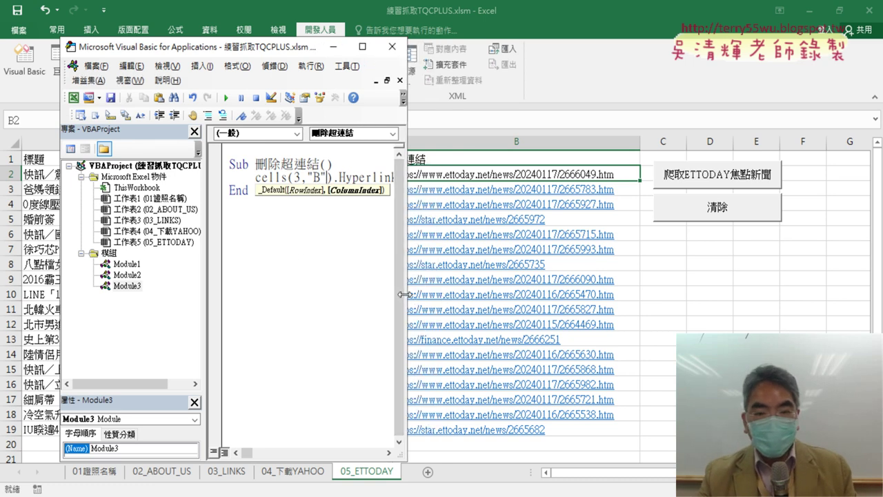
{"action": "left_click", "coordinate": [279, 287]}
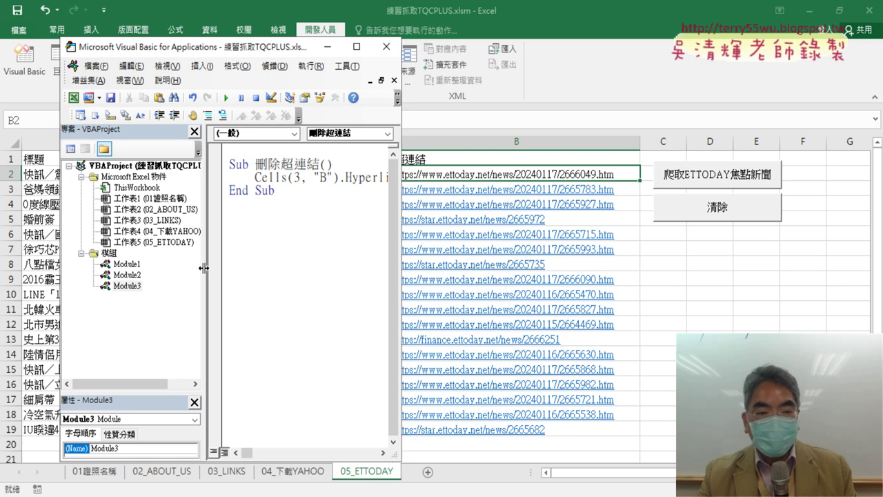
{"action": "left_click_drag", "start_coordinate": [203, 267], "coordinate": [131, 271]}
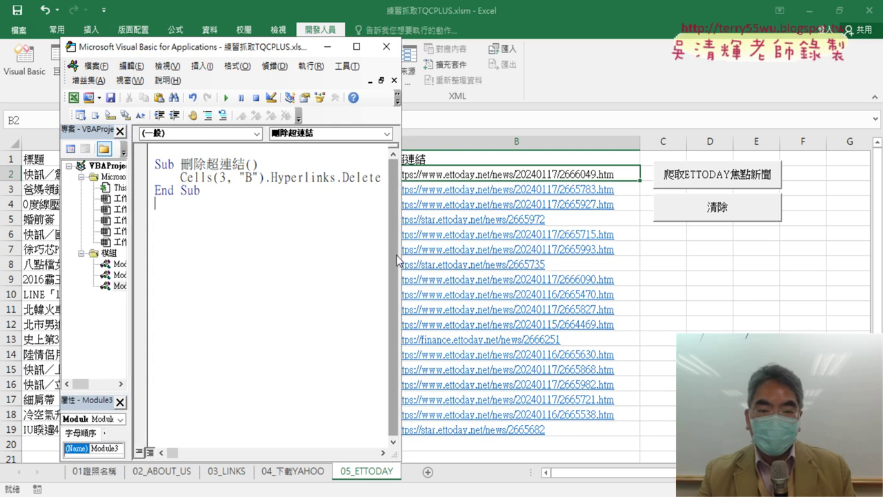
{"action": "left_click_drag", "start_coordinate": [400, 255], "coordinate": [423, 255]}
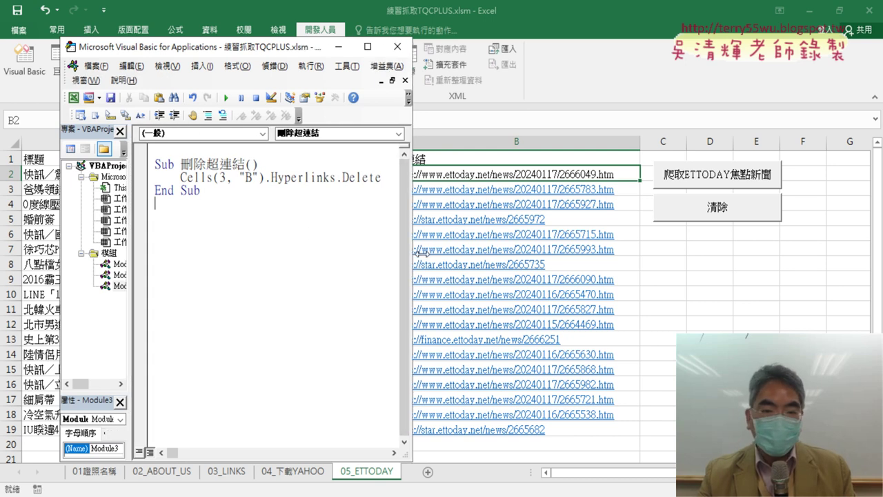
{"action": "left_click_drag", "start_coordinate": [385, 180], "coordinate": [175, 178]}
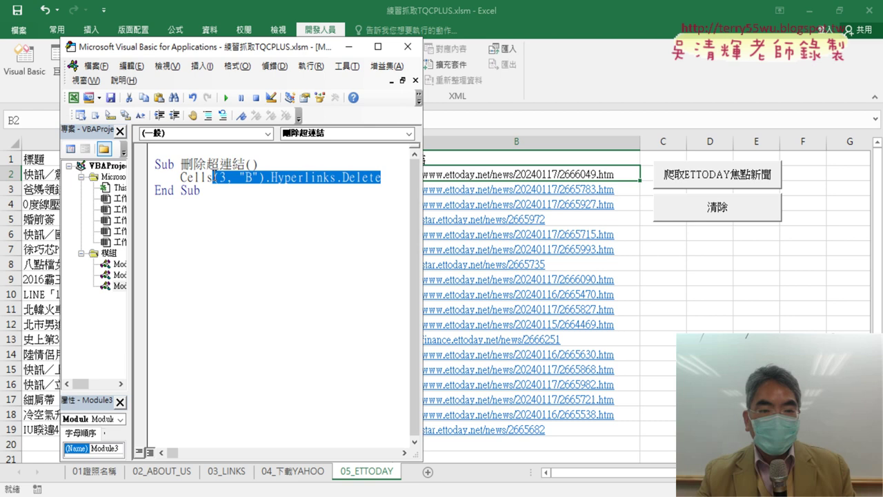
{"action": "left_click", "coordinate": [245, 177]}
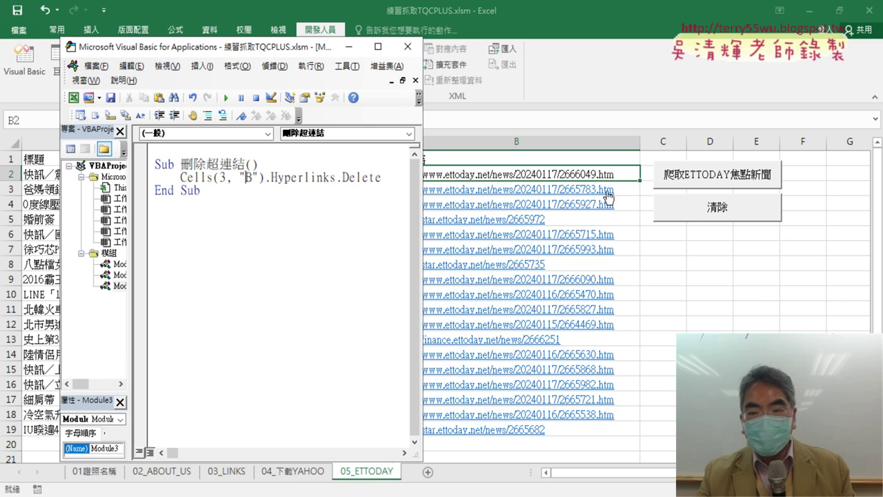
Step: Run the macro to remove B3's hyperlink, then add a blank line after the Sub line
{"action": "left_click", "coordinate": [305, 171]}
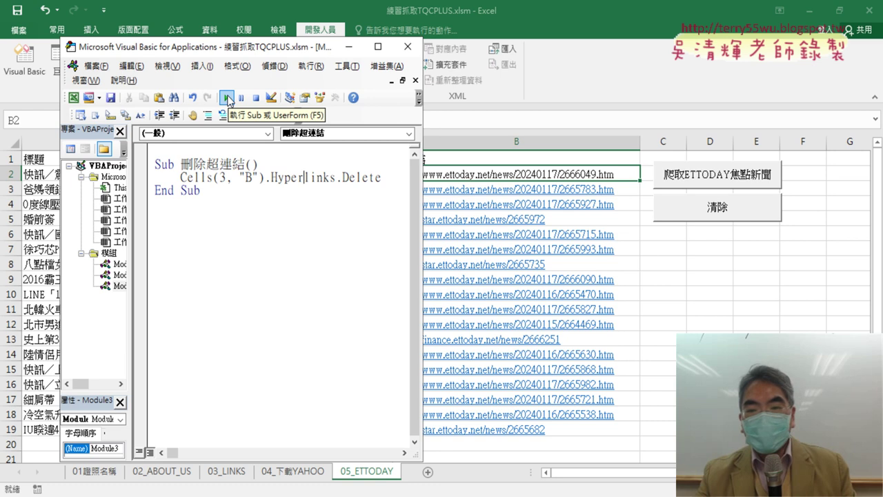
{"action": "left_click", "coordinate": [227, 102]}
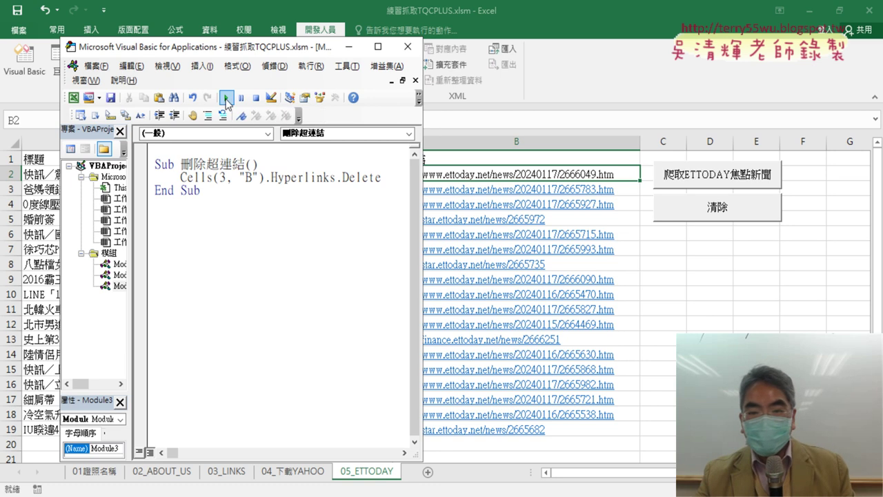
{"action": "left_click", "coordinate": [278, 163]}
{"action": "key", "text": "Return"}
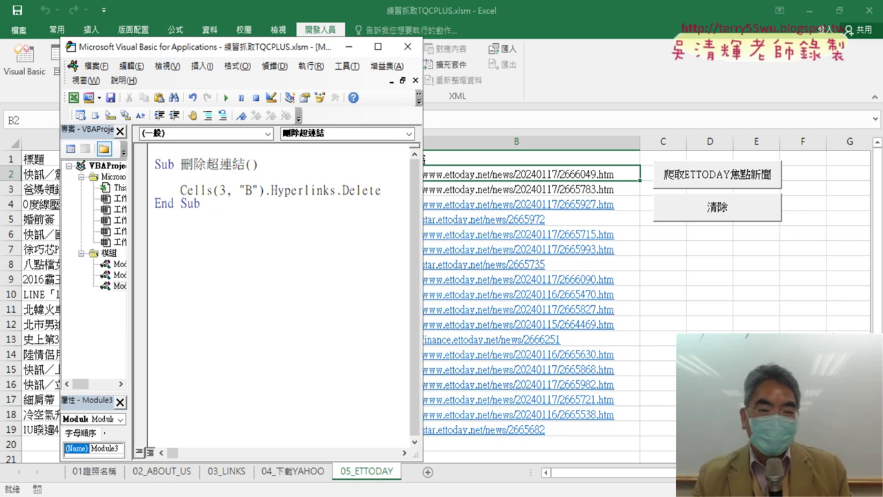
Step: Cut the 刪除超連結 macro from Module3 and paste it into Module2
{"action": "left_click_drag", "start_coordinate": [221, 211], "coordinate": [153, 164]}
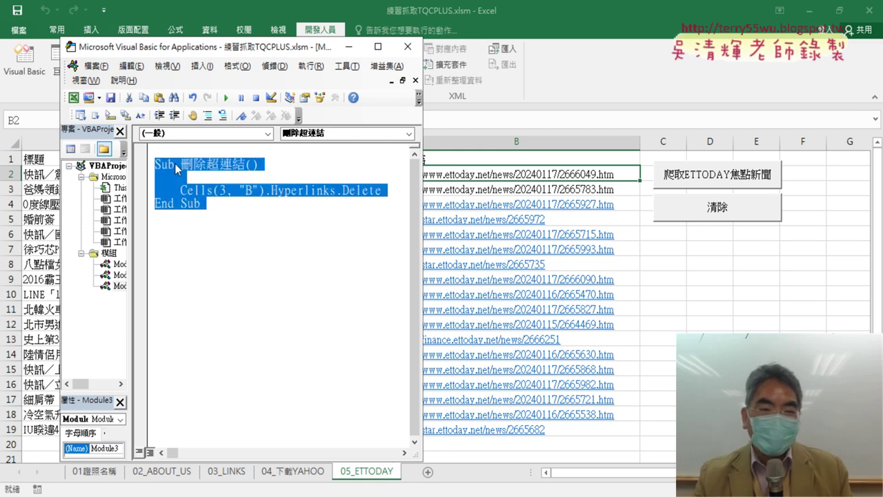
{"action": "right_click", "coordinate": [175, 163]}
{"action": "left_click", "coordinate": [210, 172]}
{"action": "left_click", "coordinate": [122, 275]}
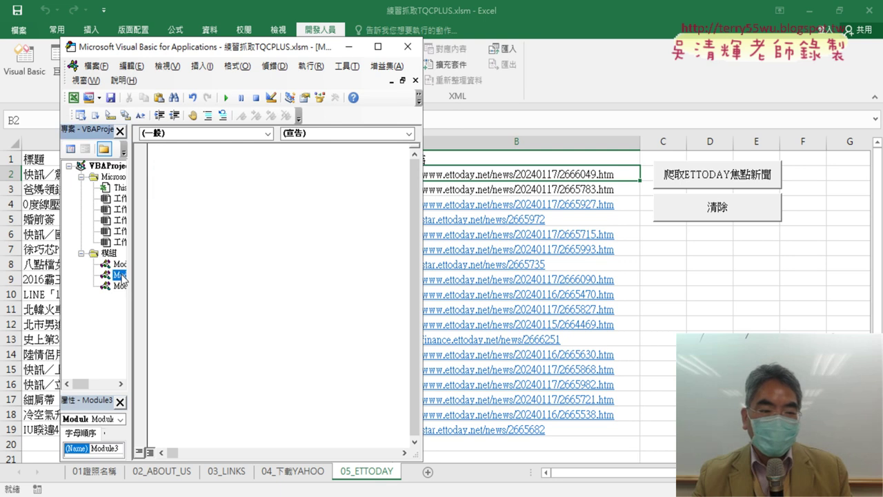
{"action": "double_click", "coordinate": [121, 275]}
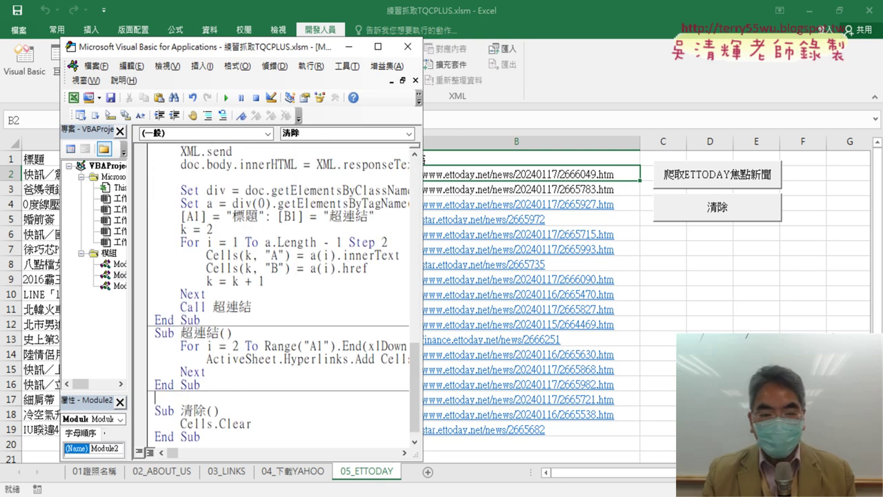
{"action": "key", "text": "ctrl+v"}
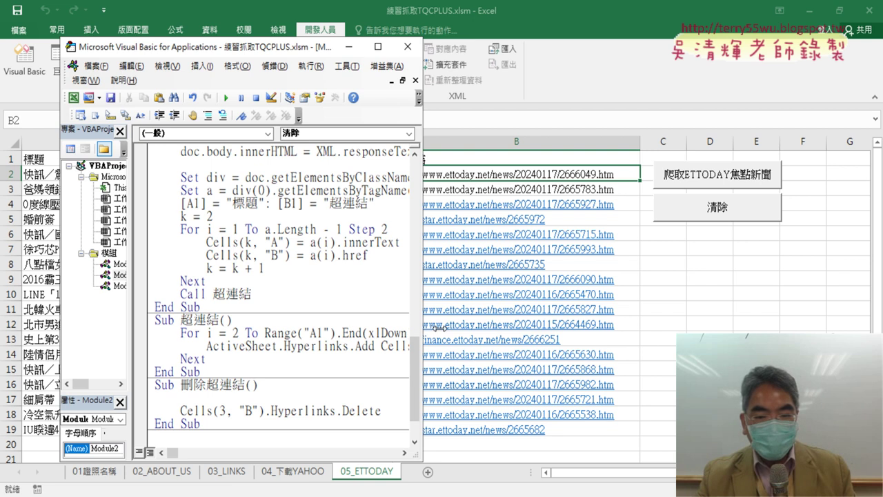
Step: Wrap the Delete line in a For i = 2 To Range("A1").End(xlDown).Row … Next loop
{"action": "left_click_drag", "start_coordinate": [439, 328], "coordinate": [607, 328]}
{"action": "left_click_drag", "start_coordinate": [440, 318], "coordinate": [185, 318]}
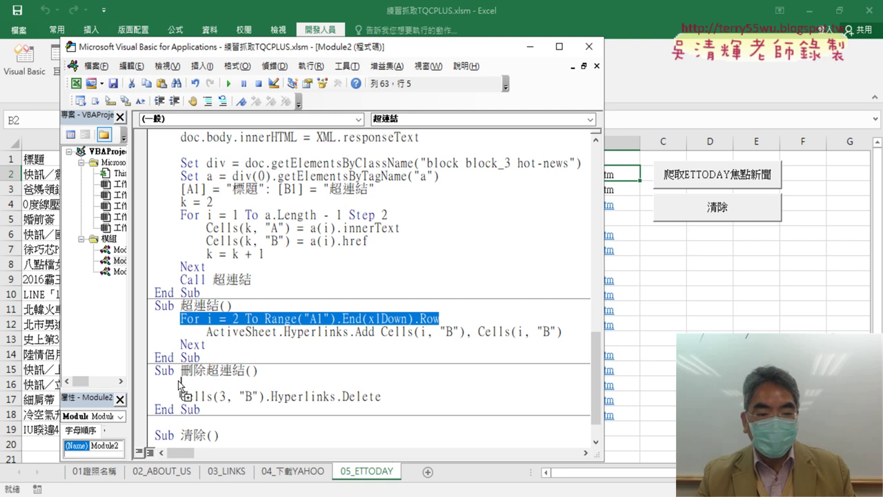
{"action": "left_click_drag", "start_coordinate": [178, 383], "coordinate": [180, 383]}
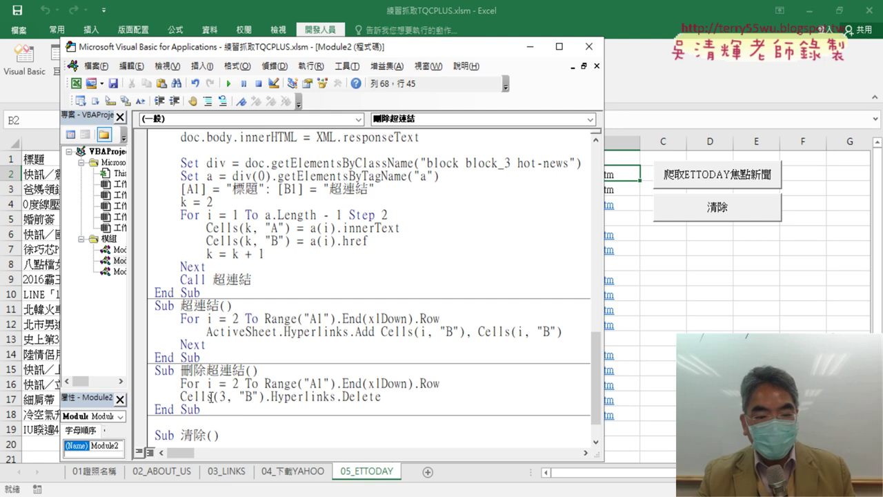
{"action": "key", "text": "Tab"}
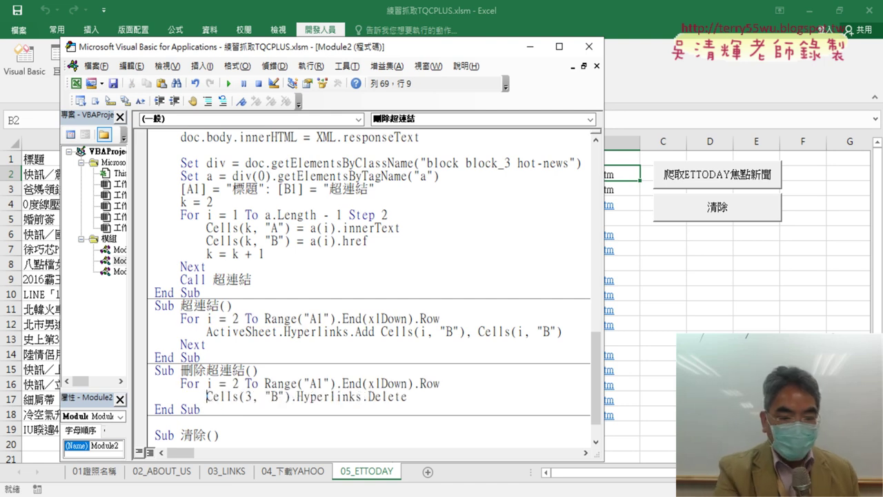
{"action": "key", "text": "End"}
{"action": "key", "text": "Return"}
{"action": "key", "text": "BackSpace"}
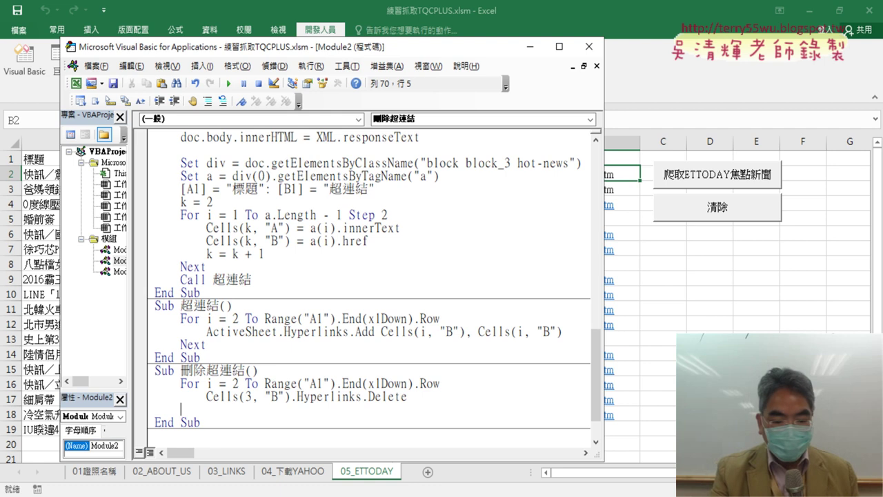
{"action": "type", "text": "next"}
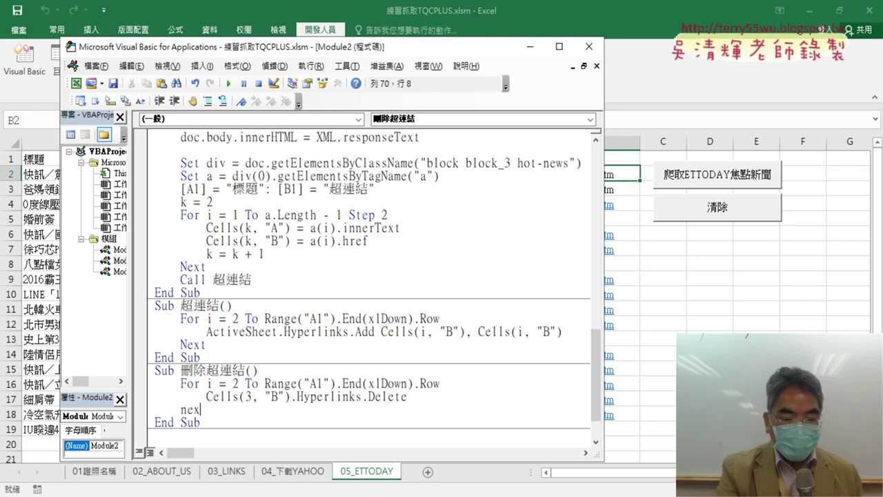
Step: Change Cells(3, "B") to Cells(i, "B") so every row is processed
{"action": "double_click", "coordinate": [247, 396]}
{"action": "type", "text": "i"}
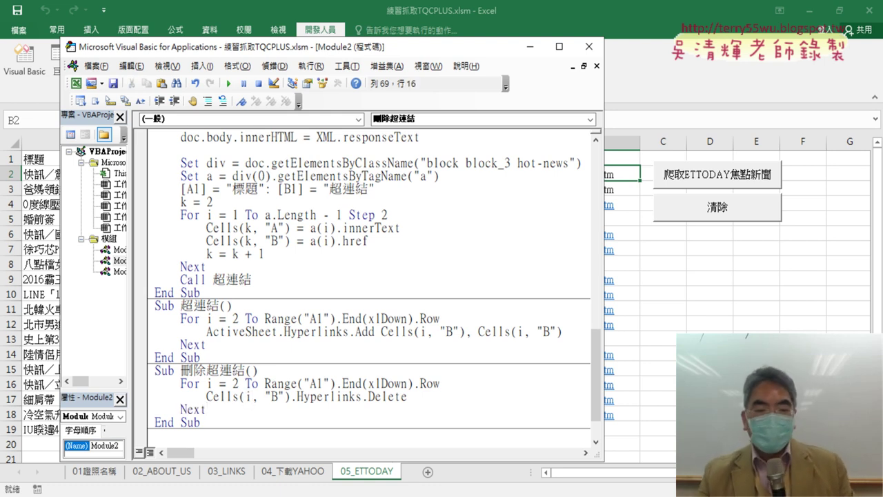
{"action": "left_click", "coordinate": [298, 318]}
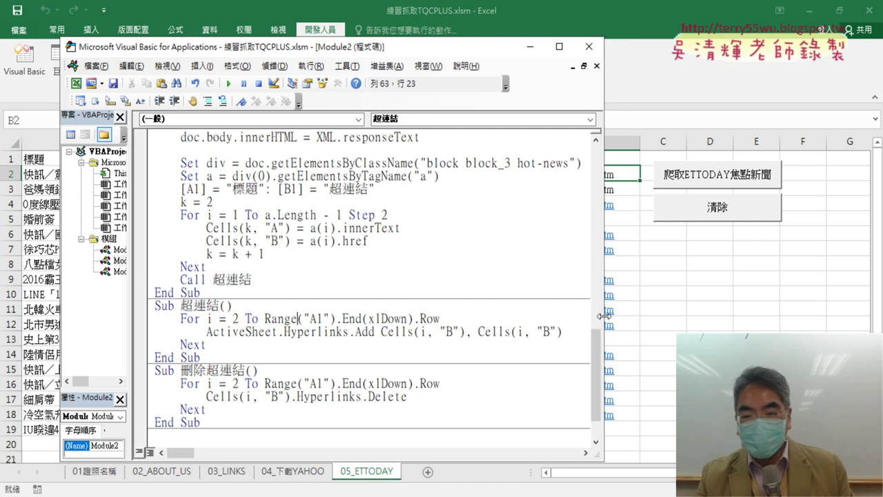
{"action": "left_click_drag", "start_coordinate": [604, 319], "coordinate": [454, 318]}
{"action": "left_click", "coordinate": [304, 398]}
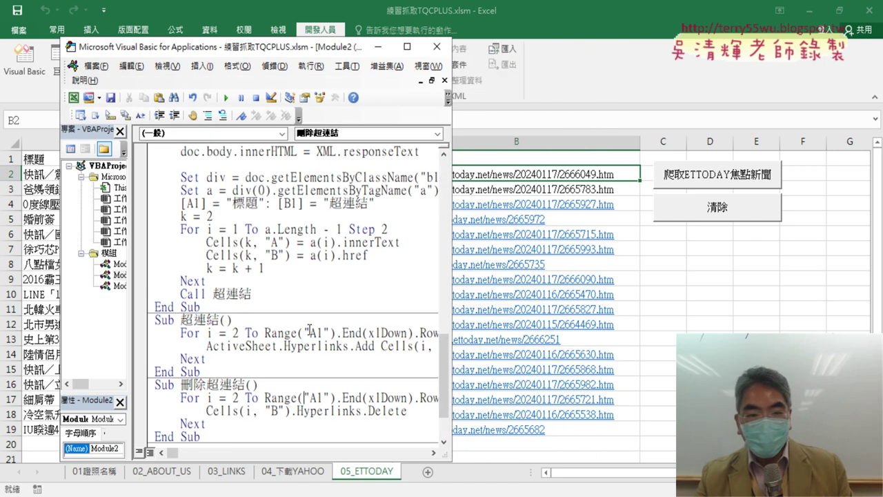
Step: Run the looped 刪除超連結 macro, confirm column B is plain text, and reopen the code
{"action": "left_click", "coordinate": [226, 98]}
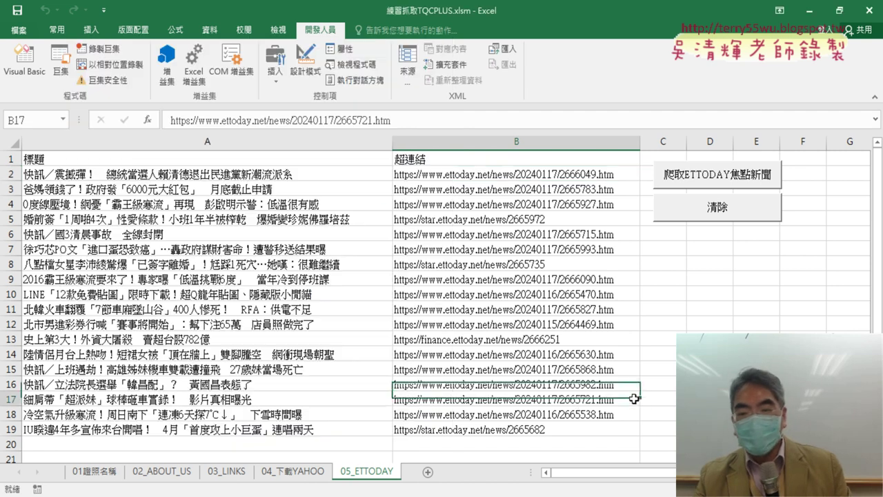
{"action": "left_click", "coordinate": [633, 398]}
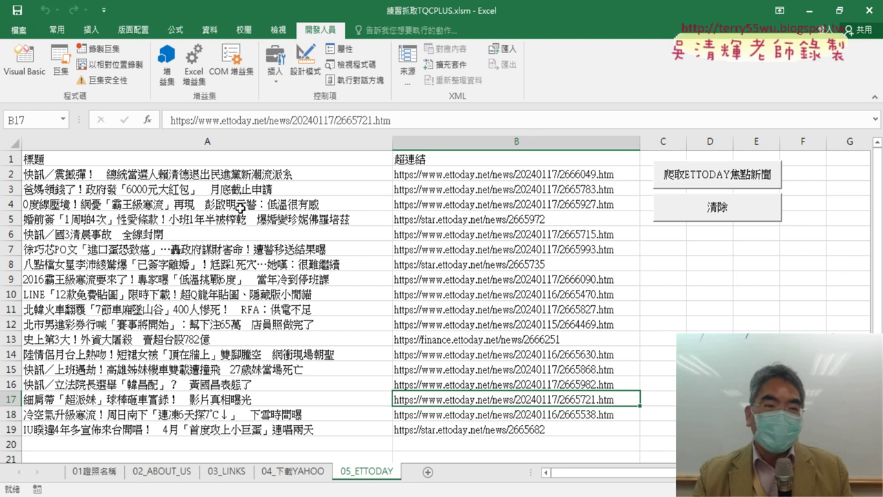
{"action": "left_click", "coordinate": [25, 61]}
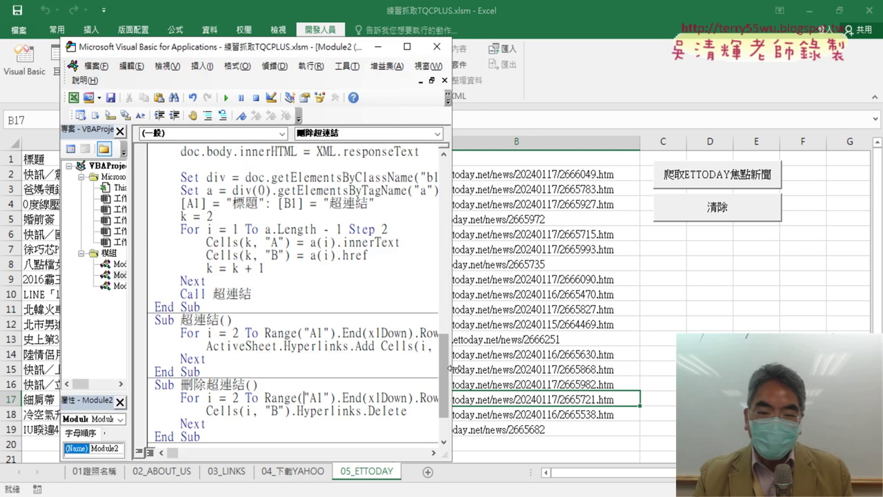
Step: Highlight the Hyperlinks.Delete statement and the Hyperlinks word in the VBA code, then return to the ETTODAY worksheet
{"action": "left_click_drag", "start_coordinate": [423, 400], "coordinate": [206, 397]}
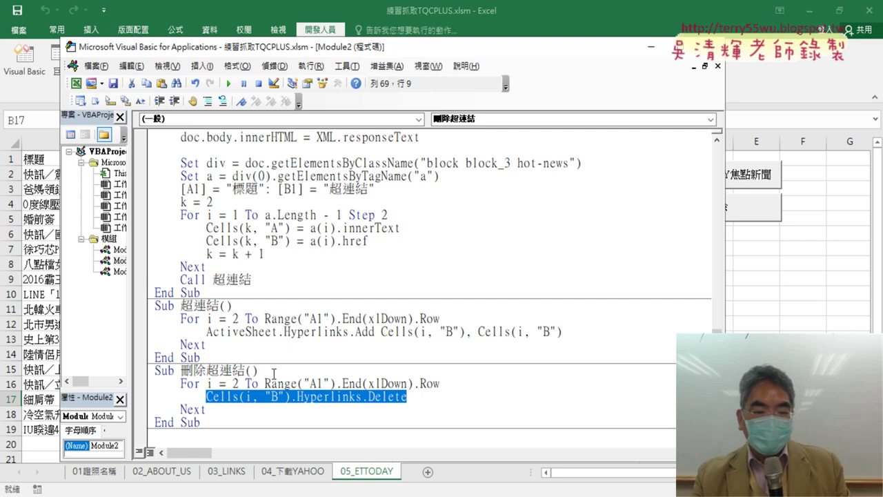
{"action": "left_click", "coordinate": [348, 361]}
{"action": "left_click_drag", "start_coordinate": [407, 397], "coordinate": [199, 396]}
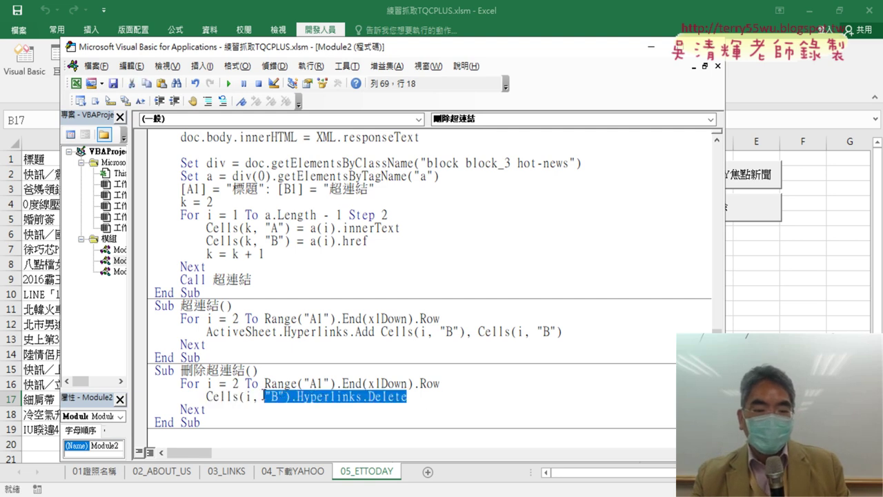
{"action": "left_click", "coordinate": [274, 349]}
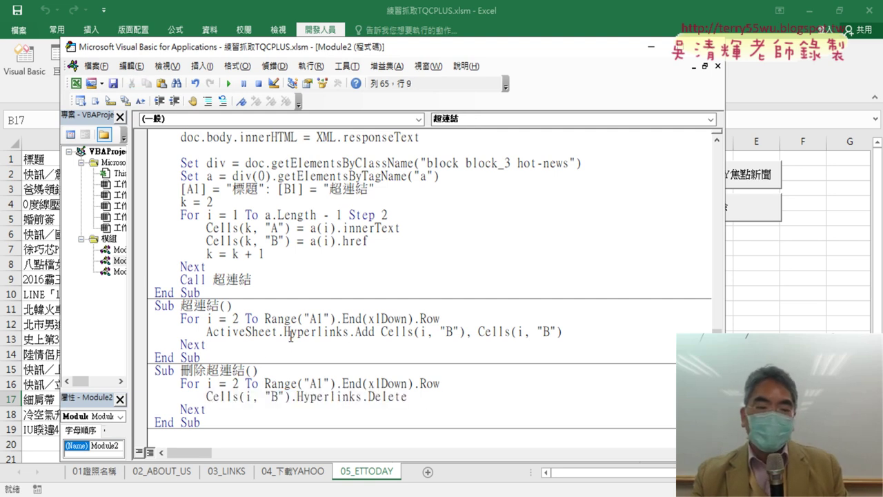
{"action": "left_click_drag", "start_coordinate": [283, 332], "coordinate": [349, 332]}
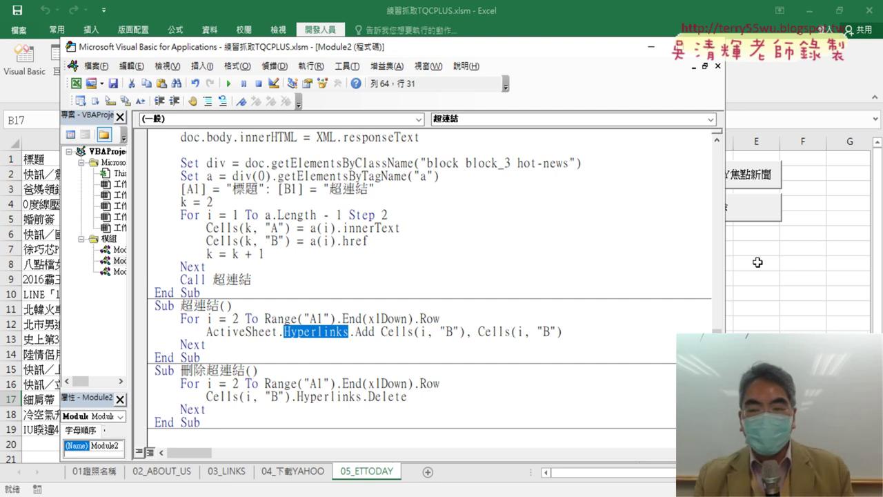
{"action": "left_click", "coordinate": [756, 354]}
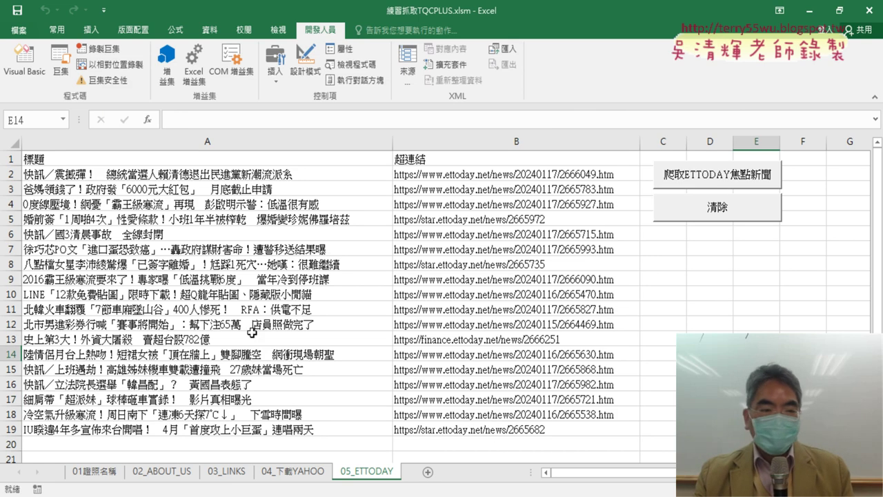
Step: Clear the sheet and re-run the ETtoday scrape so column B URLs become hyperlinks again
{"action": "left_click", "coordinate": [764, 215]}
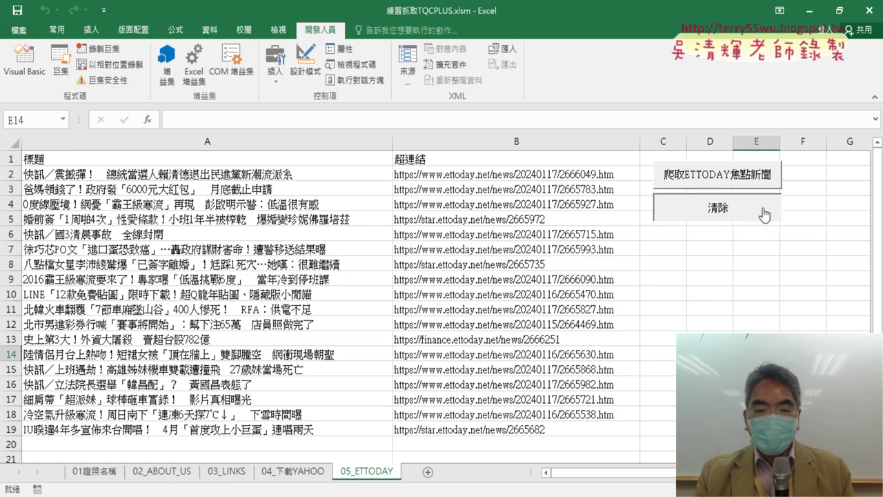
{"action": "left_click", "coordinate": [732, 182]}
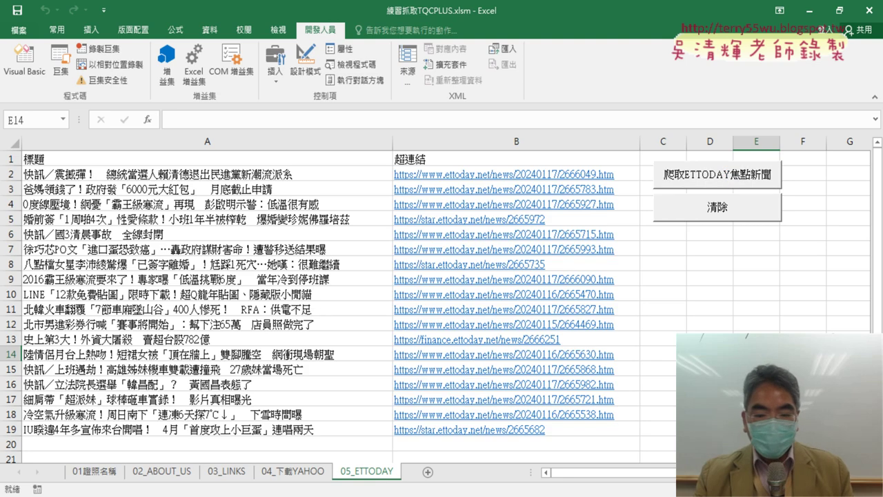
{"action": "left_click", "coordinate": [376, 449]}
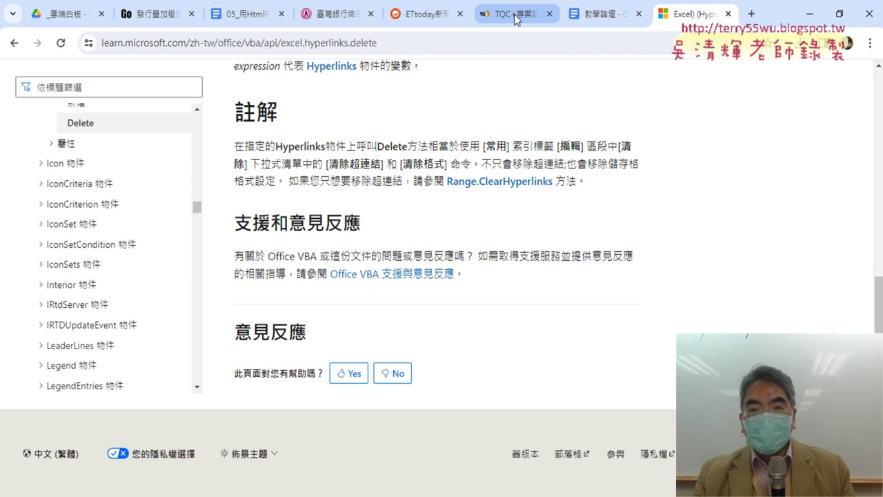
Step: On the ETtoday home page, highlight the 政治觀察站 section heading and browse the sections below it
{"action": "left_click", "coordinate": [419, 15]}
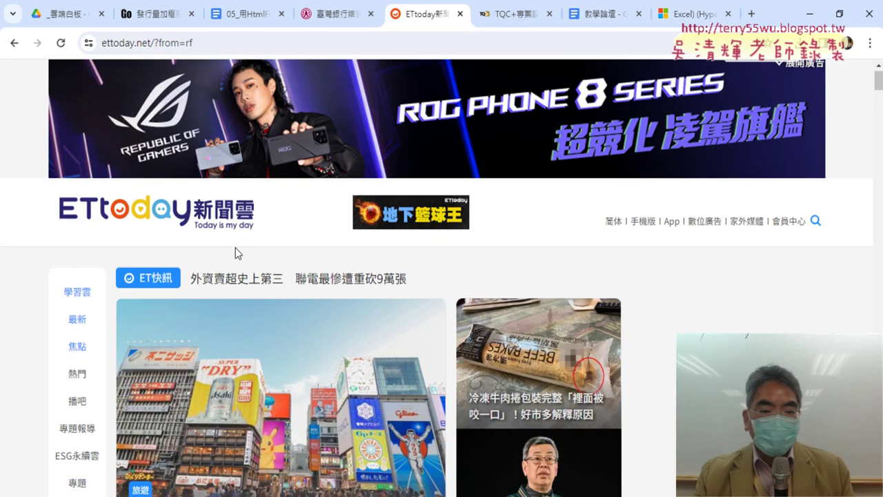
{"action": "scroll", "coordinate": [237, 250], "scroll_direction": "down", "scroll_amount": 3}
{"action": "scroll", "coordinate": [238, 249], "scroll_direction": "down", "scroll_amount": 3}
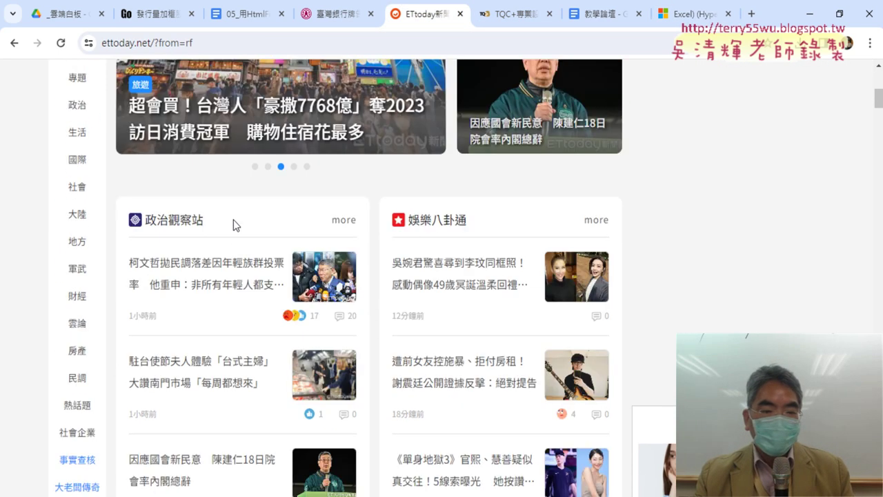
{"action": "scroll", "coordinate": [233, 220], "scroll_direction": "down", "scroll_amount": 1}
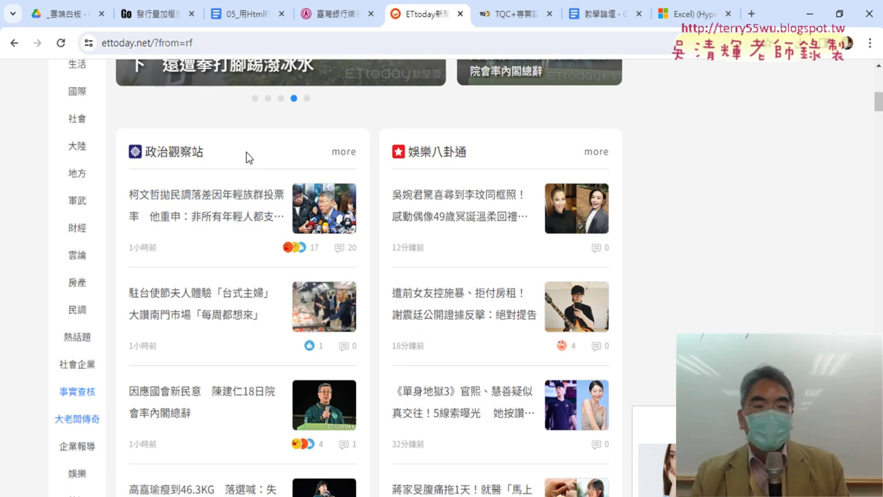
{"action": "scroll", "coordinate": [234, 144], "scroll_direction": "down", "scroll_amount": 1}
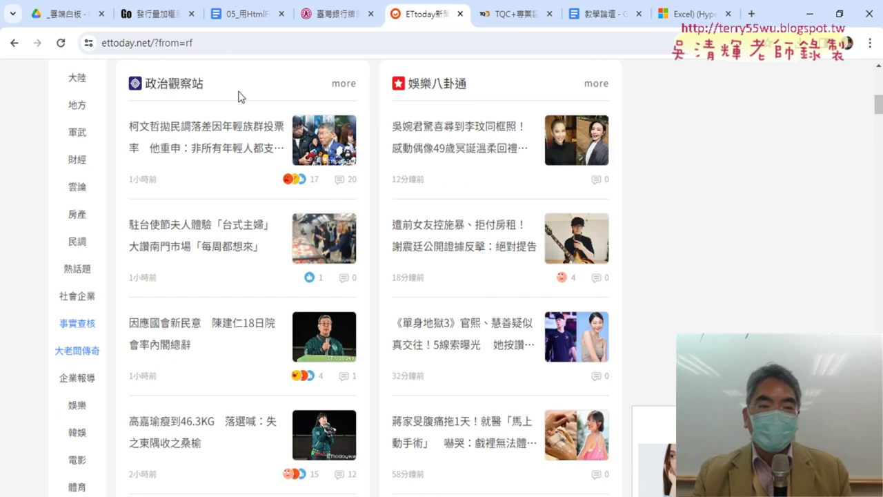
{"action": "left_click_drag", "start_coordinate": [145, 83], "coordinate": [206, 88]}
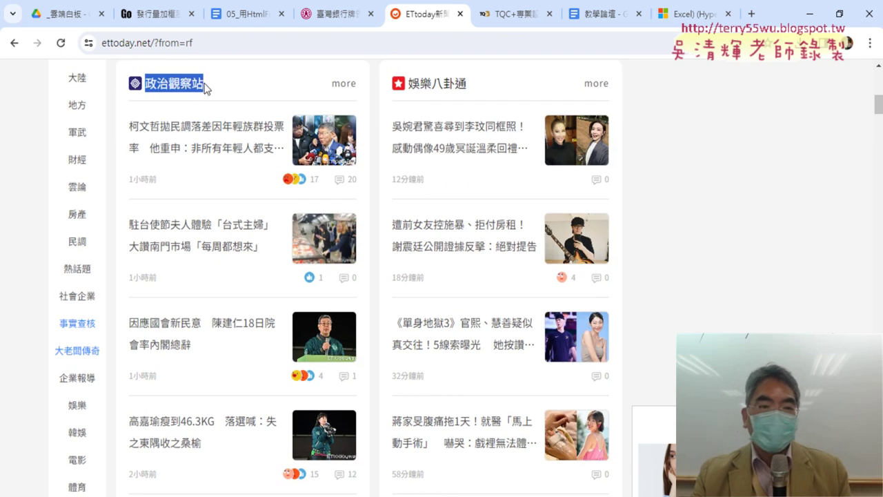
{"action": "scroll", "coordinate": [215, 102], "scroll_direction": "down", "scroll_amount": 2}
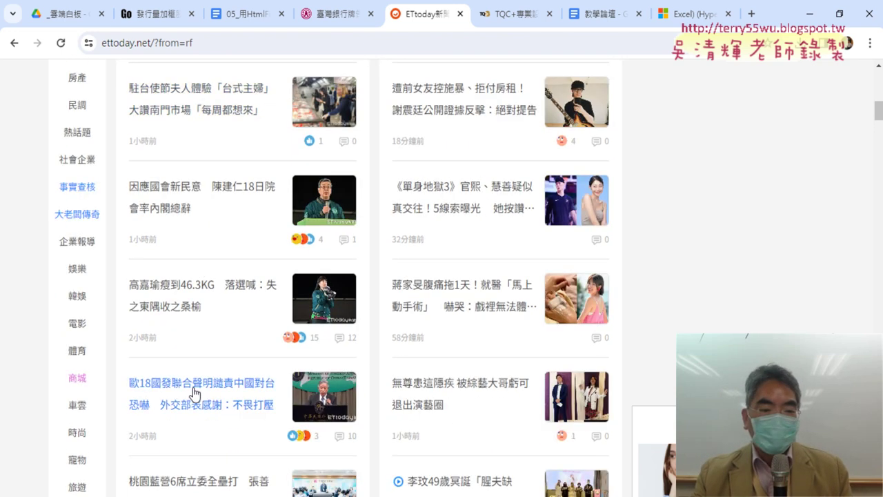
{"action": "scroll", "coordinate": [198, 379], "scroll_direction": "down", "scroll_amount": 2}
{"action": "scroll", "coordinate": [198, 379], "scroll_direction": "down", "scroll_amount": 1}
{"action": "scroll", "coordinate": [198, 379], "scroll_direction": "down", "scroll_amount": 2}
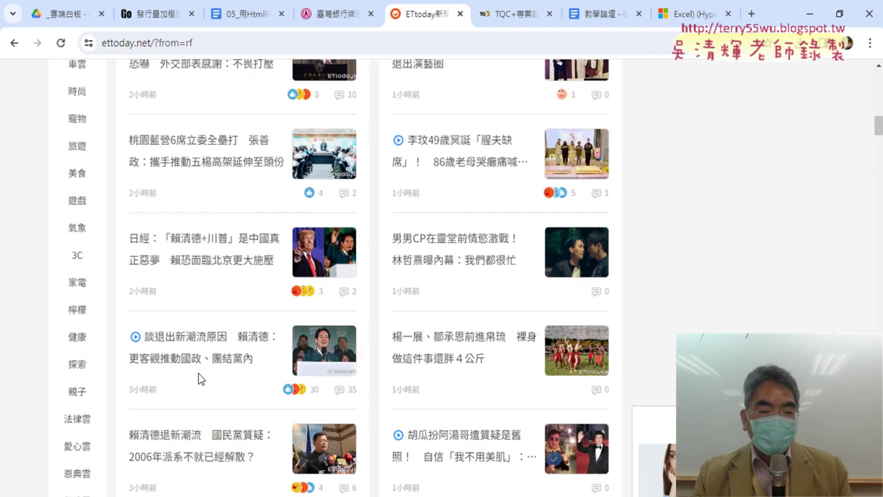
{"action": "scroll", "coordinate": [198, 378], "scroll_direction": "down", "scroll_amount": 1}
{"action": "scroll", "coordinate": [198, 379], "scroll_direction": "down", "scroll_amount": 2}
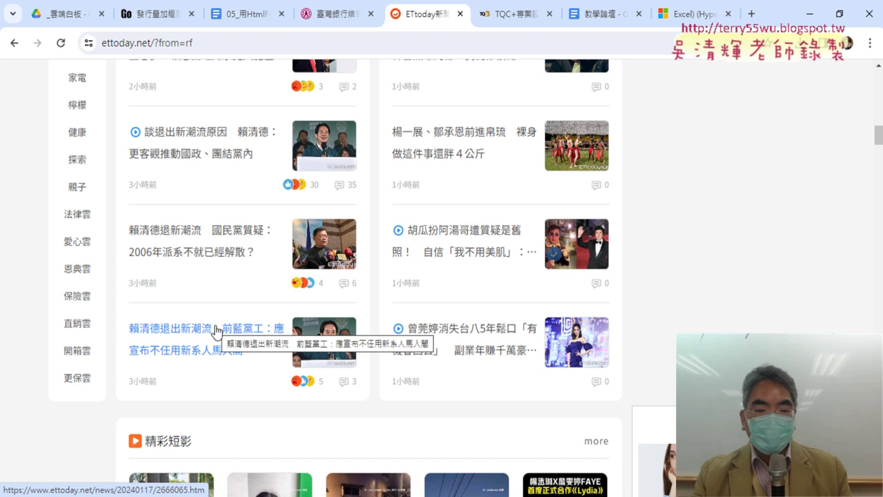
{"action": "scroll", "coordinate": [338, 345], "scroll_direction": "up", "scroll_amount": 2}
{"action": "scroll", "coordinate": [338, 345], "scroll_direction": "up", "scroll_amount": 3}
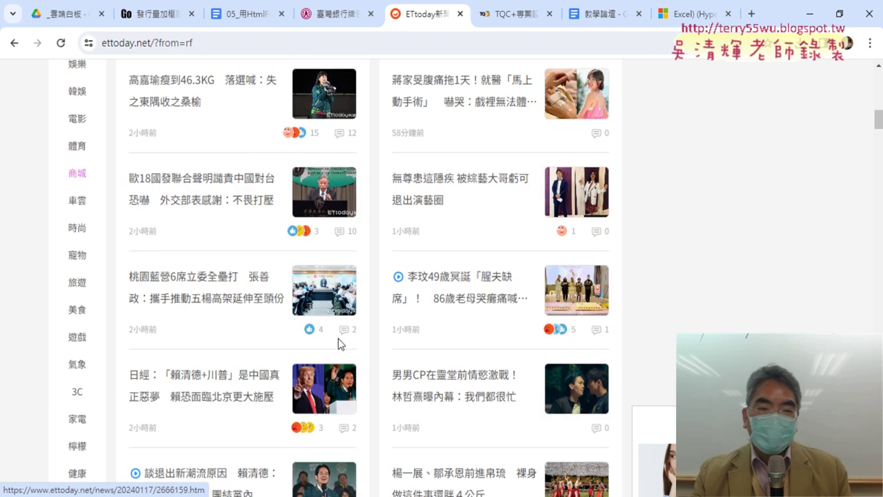
{"action": "scroll", "coordinate": [324, 290], "scroll_direction": "up", "scroll_amount": 2}
{"action": "scroll", "coordinate": [321, 235], "scroll_direction": "up", "scroll_amount": 2}
{"action": "scroll", "coordinate": [322, 218], "scroll_direction": "up", "scroll_amount": 1}
{"action": "scroll", "coordinate": [322, 218], "scroll_direction": "up", "scroll_amount": 2}
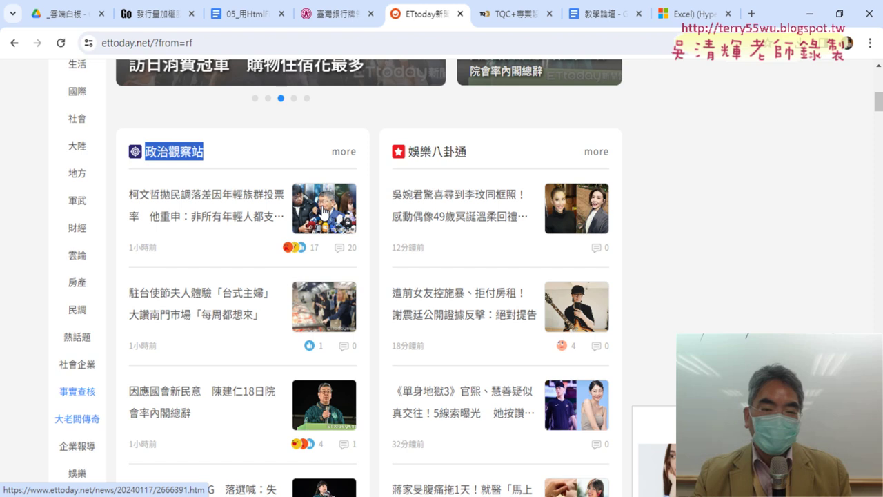
Step: Inspect the first political story's image element, briefly opening and closing its article tab
{"action": "right_click", "coordinate": [323, 214]}
{"action": "left_click", "coordinate": [376, 454]}
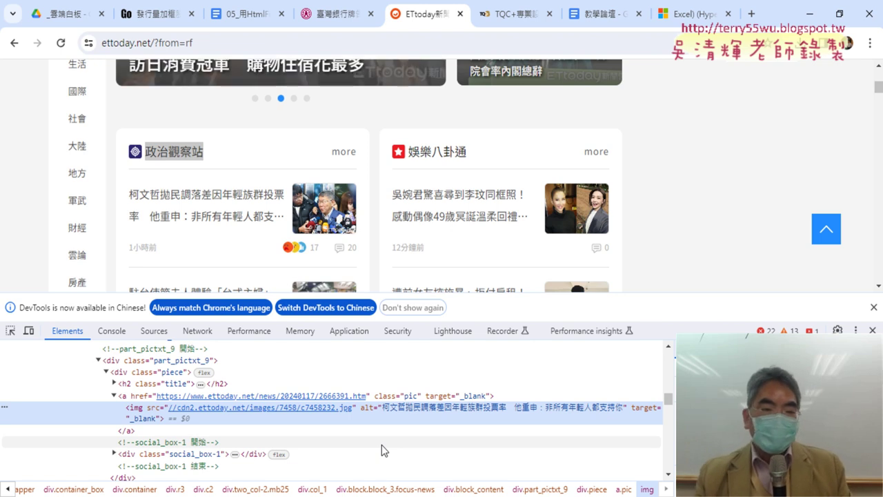
{"action": "left_click", "coordinate": [181, 227]}
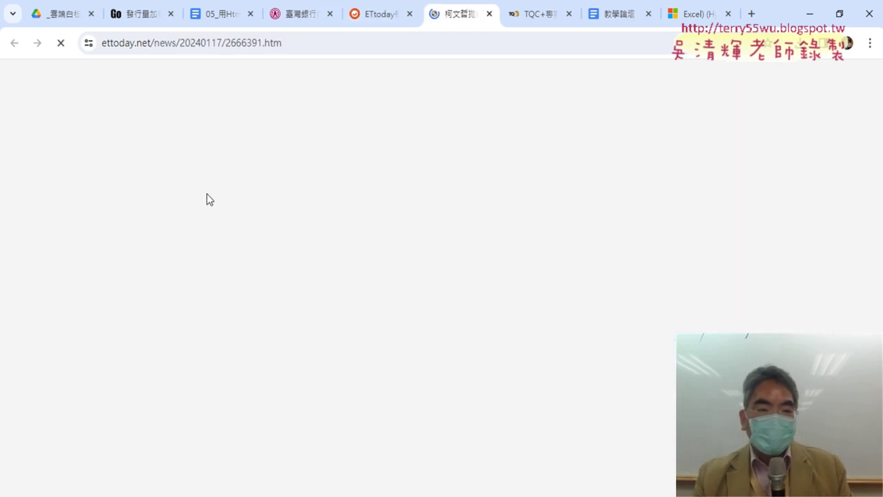
{"action": "left_click", "coordinate": [489, 14]}
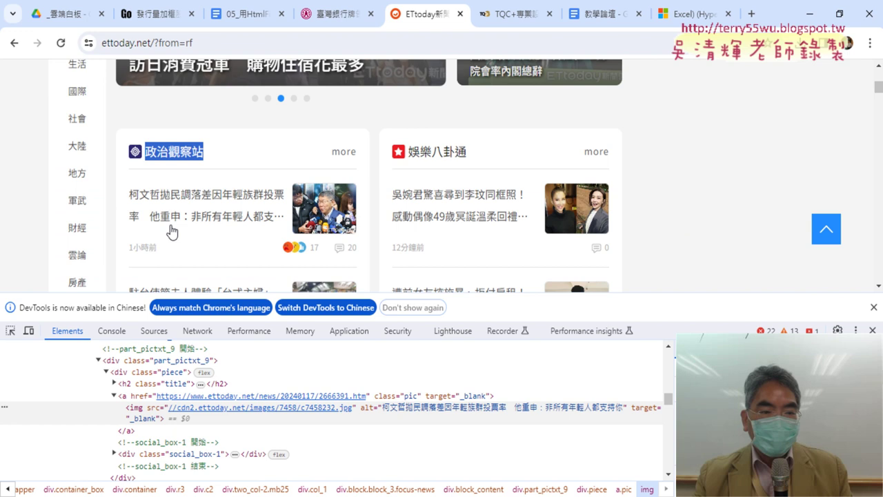
Step: Inspect the 政治觀察站 heading's h3 element in DevTools
{"action": "left_click", "coordinate": [231, 151]}
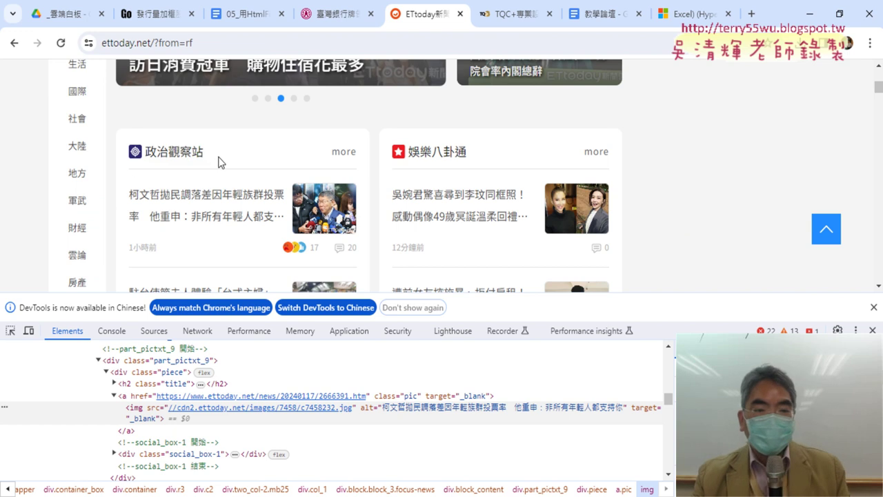
{"action": "scroll", "coordinate": [220, 162], "scroll_direction": "down", "scroll_amount": 1}
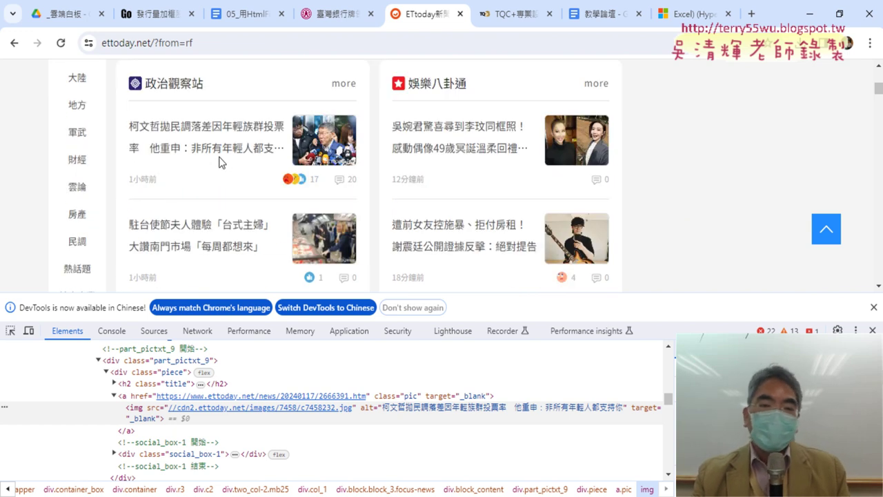
{"action": "right_click", "coordinate": [182, 86]}
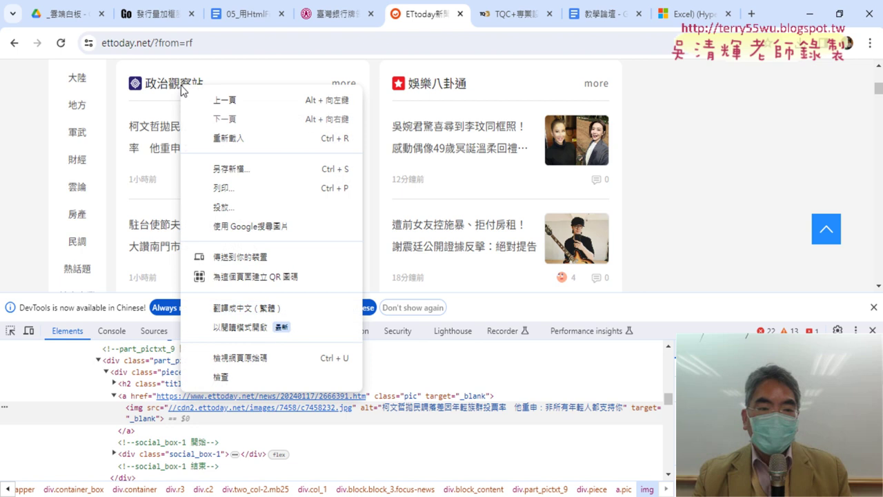
{"action": "left_click", "coordinate": [243, 378]}
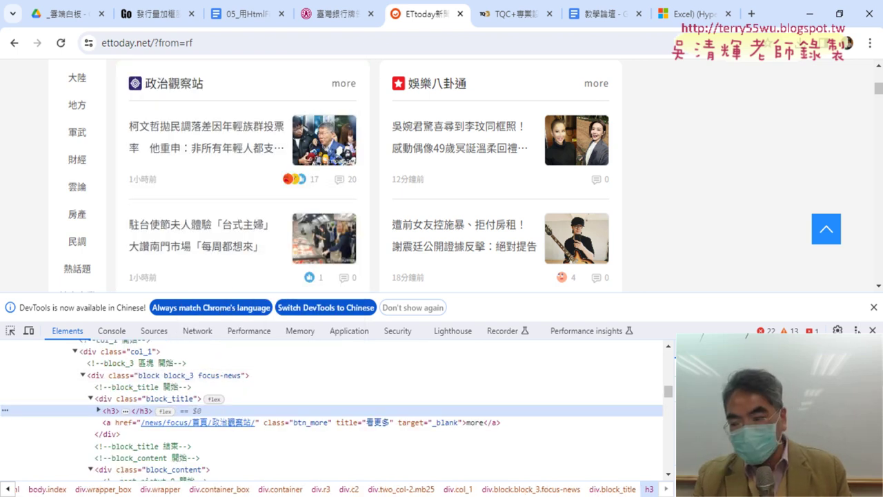
Step: Dock DevTools to the right, re-inspect the 政治觀察站 heading and select its focus-news block
{"action": "key", "text": "ctrl+shift+d"}
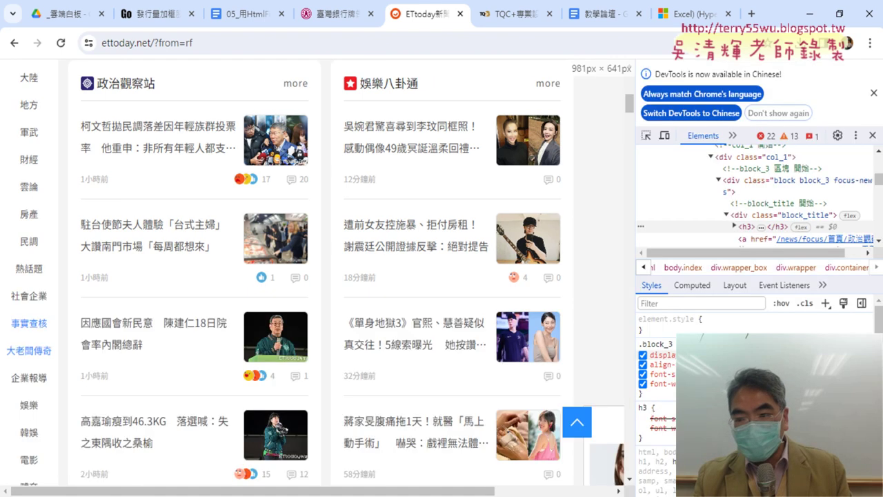
{"action": "right_click", "coordinate": [133, 86]}
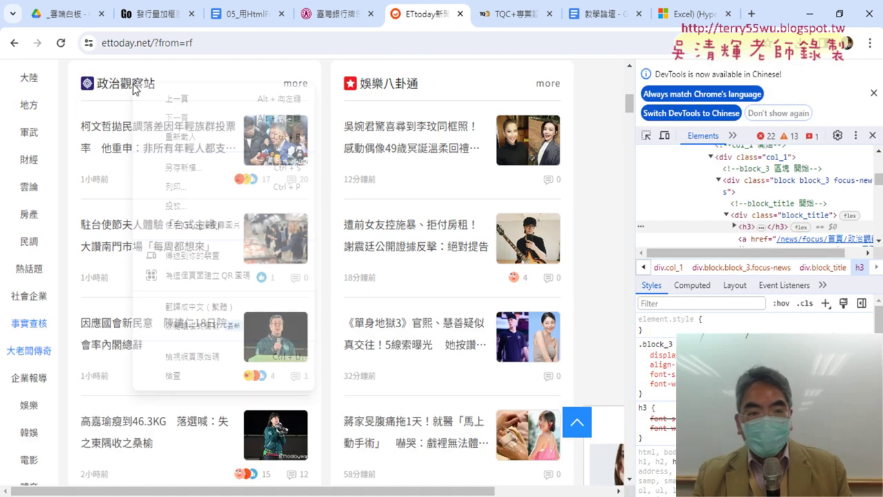
{"action": "left_click", "coordinate": [182, 377]}
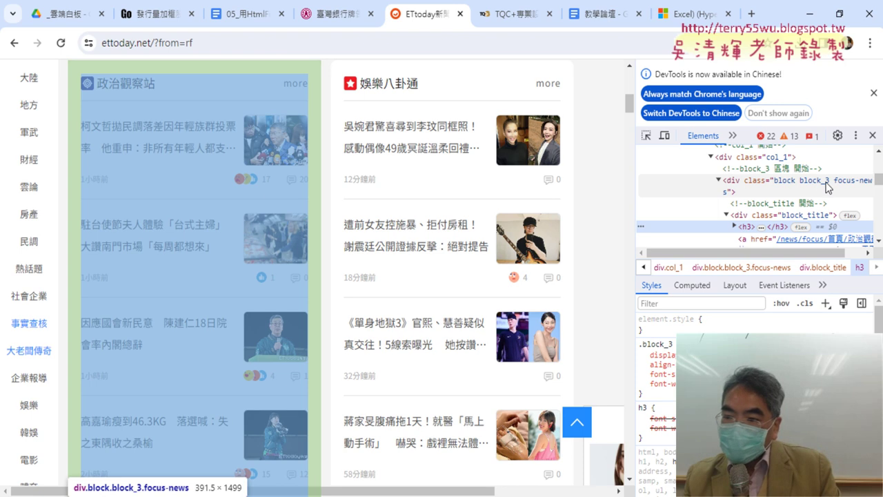
{"action": "left_click", "coordinate": [841, 185]}
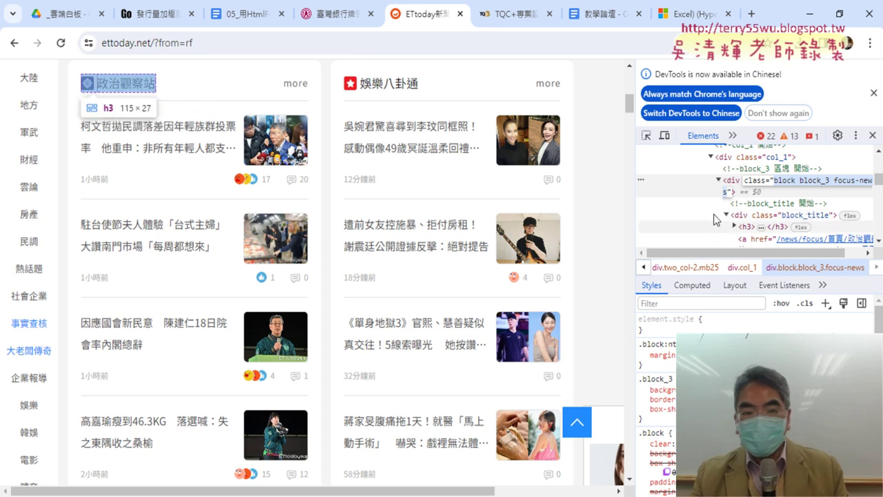
Step: Inspect the first political headline's link element and widen the DevTools pane to read its markup
{"action": "right_click", "coordinate": [139, 131]}
{"action": "left_click", "coordinate": [168, 277]}
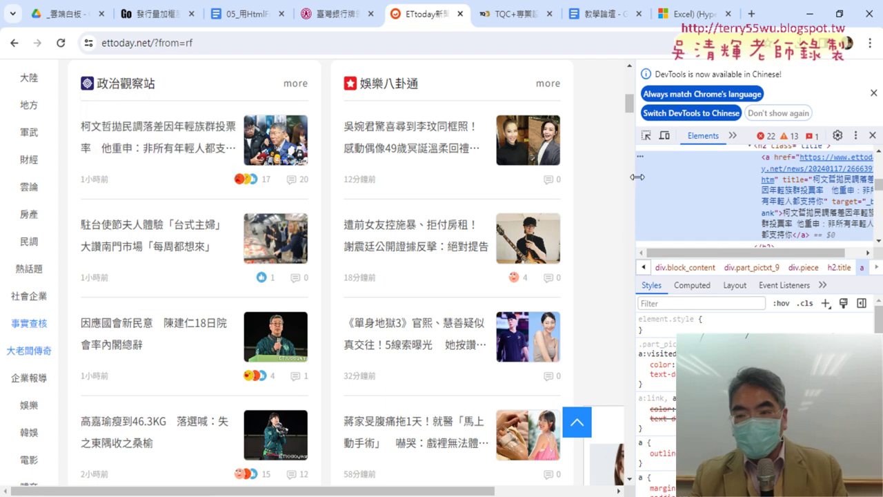
{"action": "left_click_drag", "start_coordinate": [635, 177], "coordinate": [541, 186]}
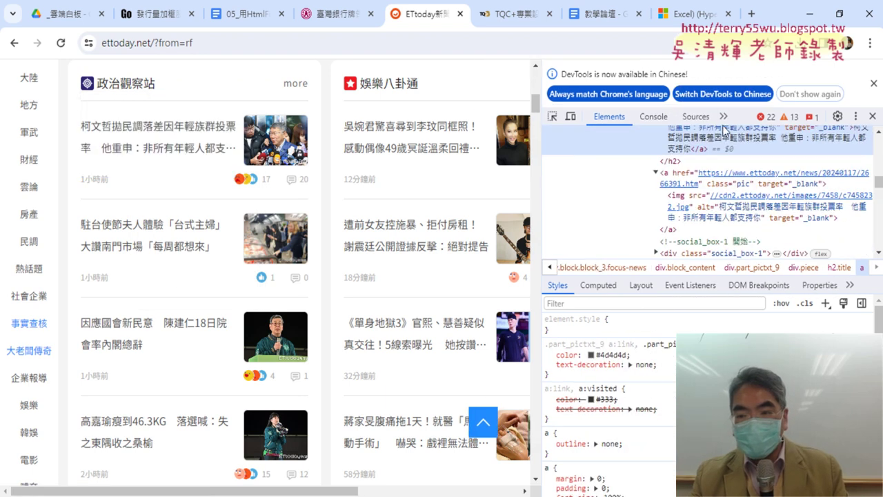
{"action": "scroll", "coordinate": [730, 168], "scroll_direction": "up", "scroll_amount": 1}
{"action": "scroll", "coordinate": [724, 178], "scroll_direction": "up", "scroll_amount": 1}
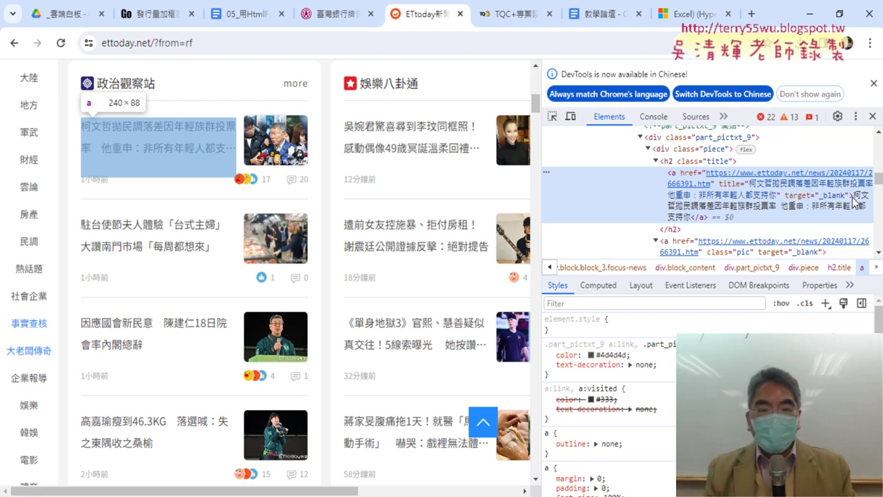
{"action": "scroll", "coordinate": [282, 234], "scroll_direction": "down", "scroll_amount": 3}
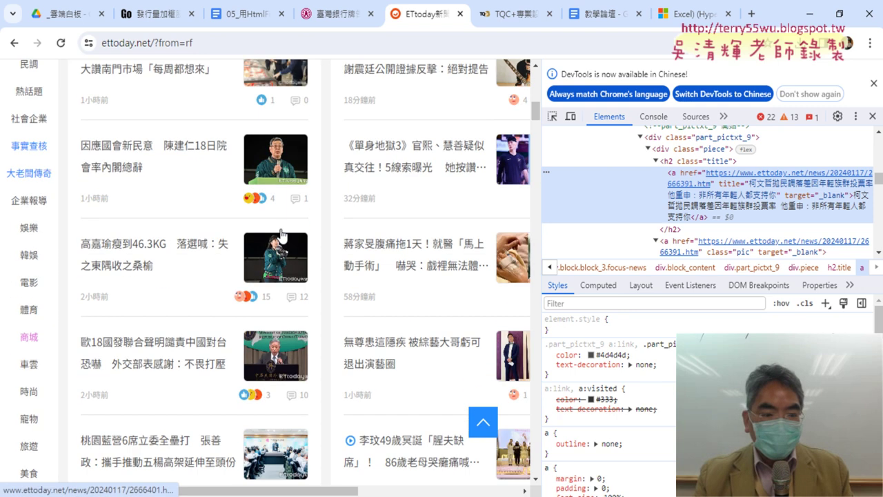
{"action": "scroll", "coordinate": [282, 235], "scroll_direction": "down", "scroll_amount": 3}
{"action": "scroll", "coordinate": [282, 234], "scroll_direction": "down", "scroll_amount": 3}
{"action": "scroll", "coordinate": [282, 235], "scroll_direction": "down", "scroll_amount": 4}
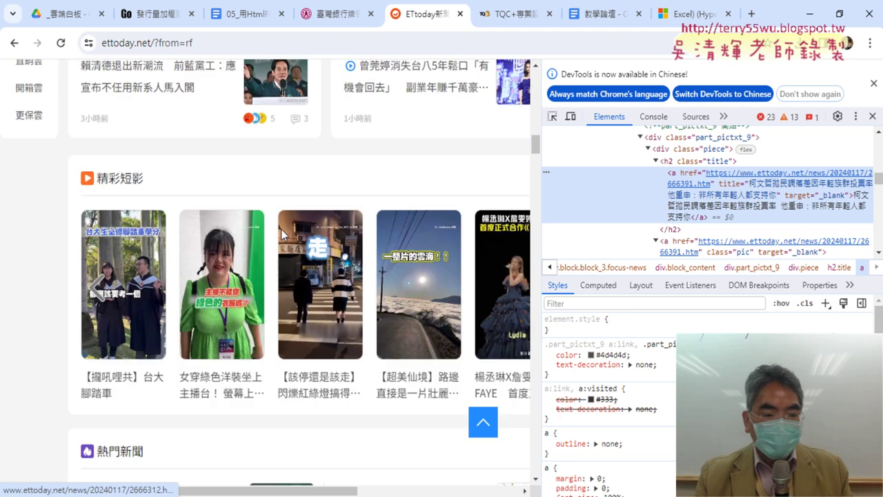
{"action": "scroll", "coordinate": [282, 235], "scroll_direction": "down", "scroll_amount": 4}
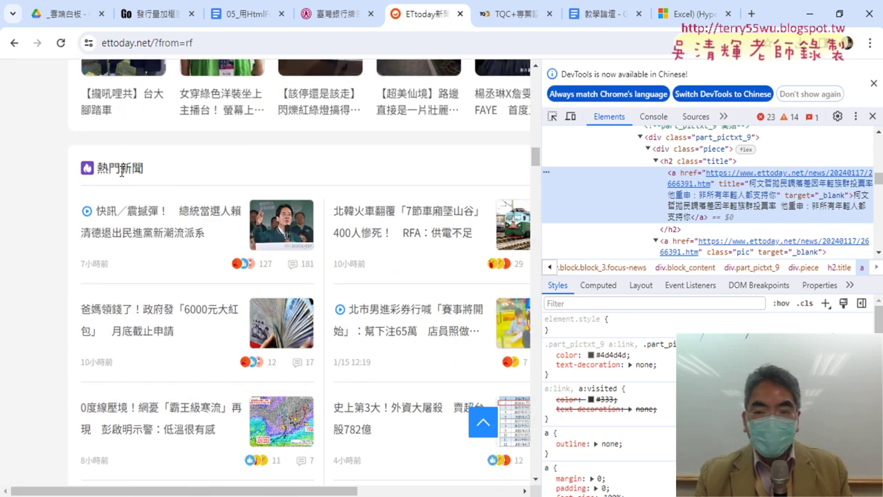
{"action": "scroll", "coordinate": [121, 171], "scroll_direction": "up", "scroll_amount": 2}
{"action": "scroll", "coordinate": [122, 172], "scroll_direction": "up", "scroll_amount": 6}
{"action": "scroll", "coordinate": [121, 174], "scroll_direction": "up", "scroll_amount": 5}
{"action": "scroll", "coordinate": [122, 178], "scroll_direction": "up", "scroll_amount": 2}
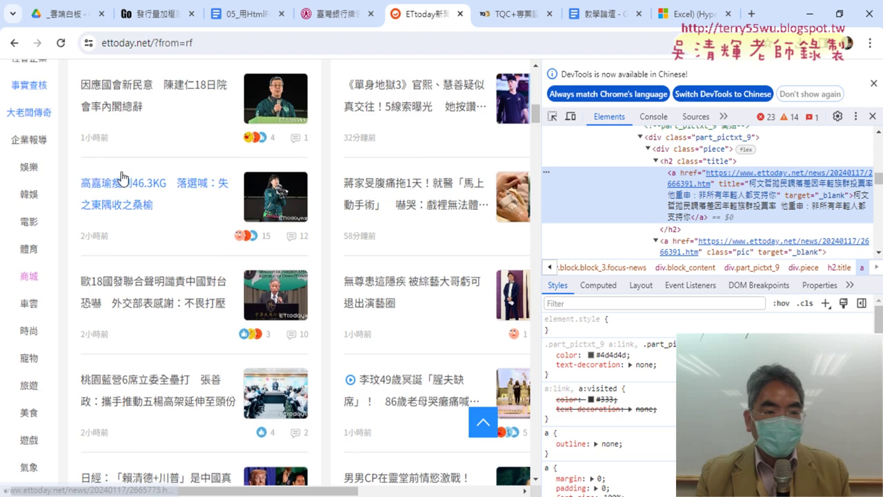
{"action": "scroll", "coordinate": [121, 178], "scroll_direction": "up", "scroll_amount": 2}
{"action": "scroll", "coordinate": [122, 178], "scroll_direction": "up", "scroll_amount": 2}
{"action": "scroll", "coordinate": [121, 178], "scroll_direction": "up", "scroll_amount": 2}
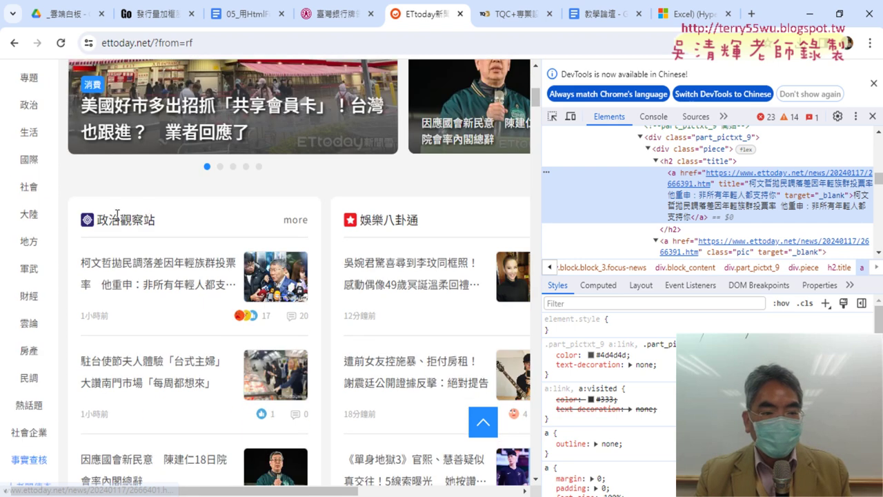